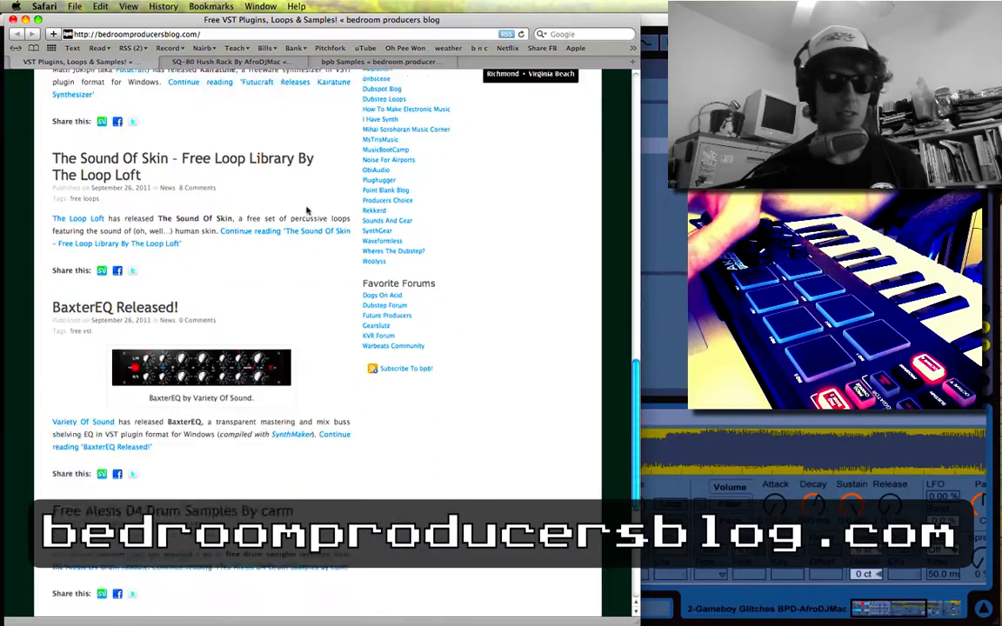
Look over the Bedroom Producers Blog home page and the Free SQ-80 Hush Rack By AfroDJMac article.
{"action": "scroll", "coordinate": [306, 211], "scroll_direction": "down", "scroll_amount": 10}
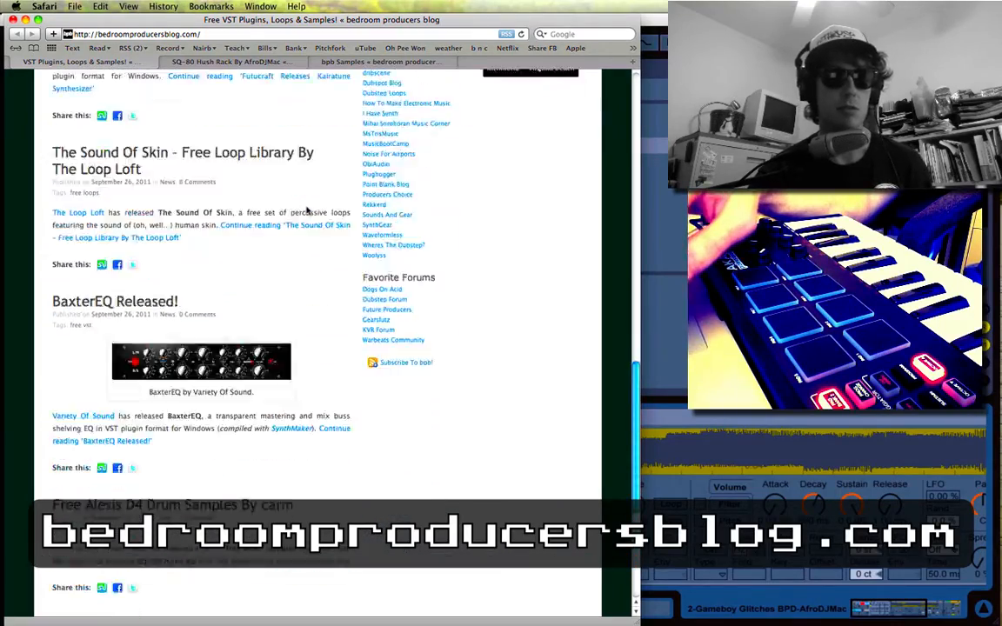
{"action": "scroll", "coordinate": [306, 211], "scroll_direction": "up", "scroll_amount": 15}
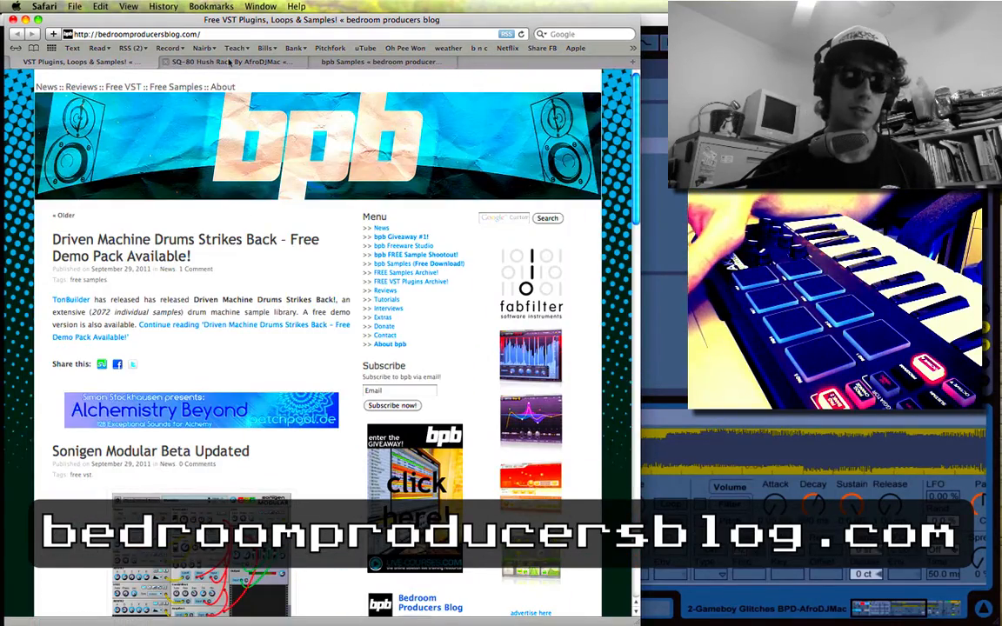
{"action": "left_click", "coordinate": [230, 62]}
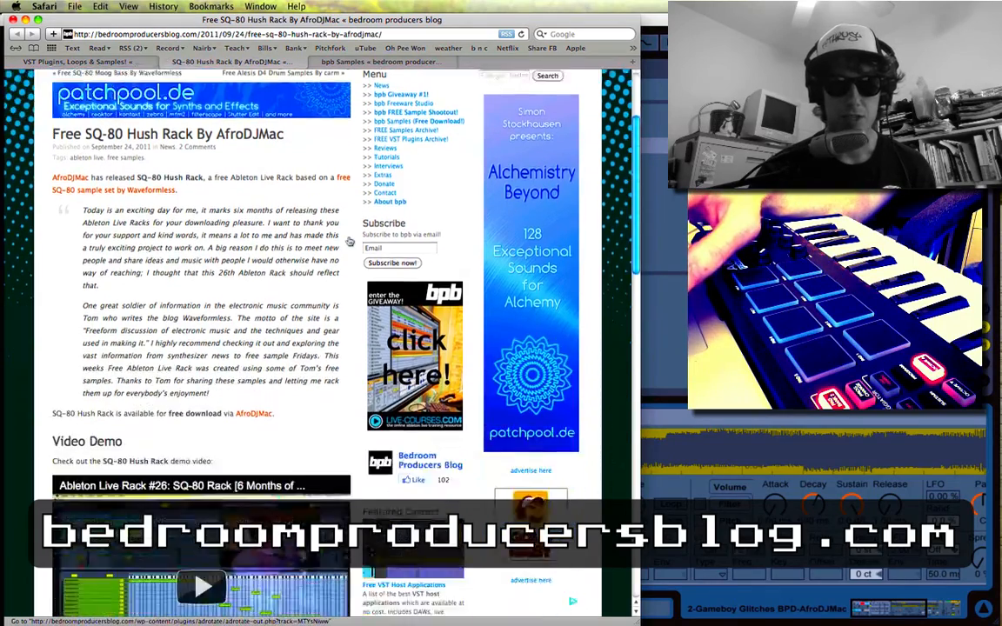
{"action": "scroll", "coordinate": [307, 348], "scroll_direction": "down", "scroll_amount": 5}
{"action": "scroll", "coordinate": [306, 348], "scroll_direction": "up", "scroll_amount": 5}
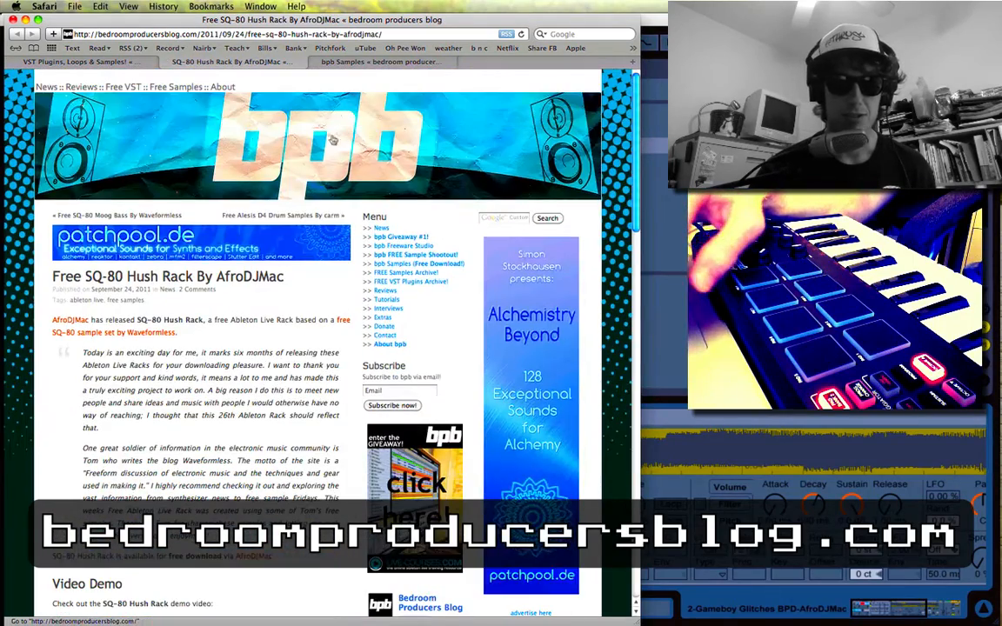
Find the Game Boy LSDJ Noise And Glitch Sessions pack in the bpb Samples archive and look through its article.
{"action": "left_click", "coordinate": [372, 65]}
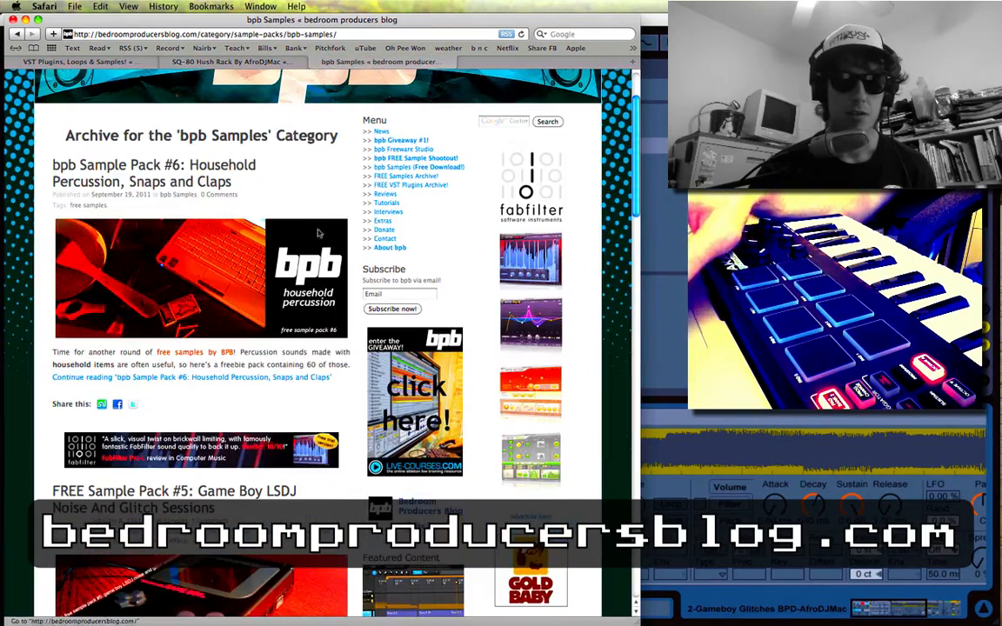
{"action": "scroll", "coordinate": [261, 162], "scroll_direction": "up", "scroll_amount": 3}
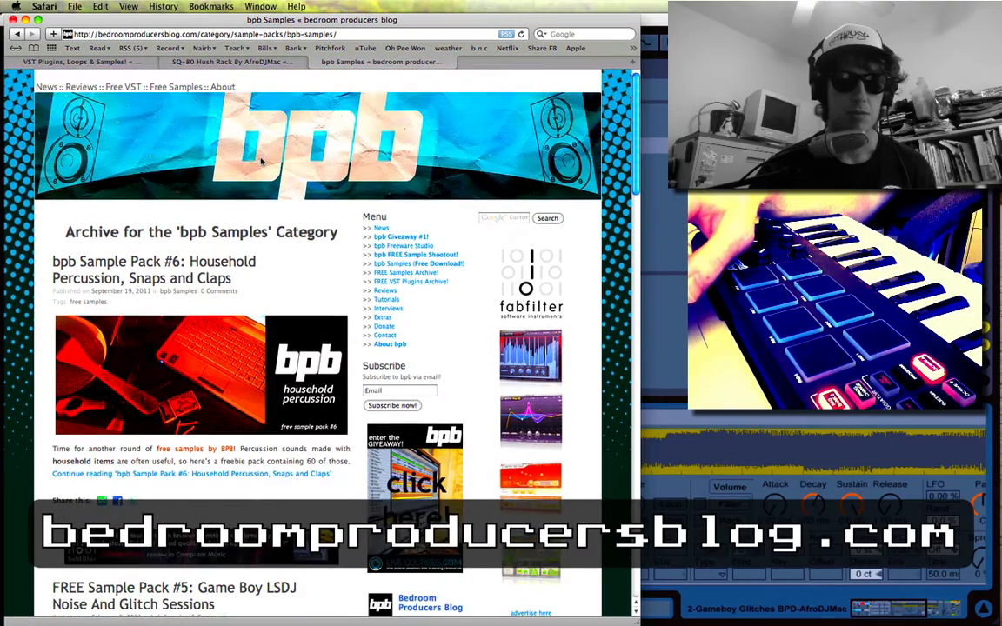
{"action": "scroll", "coordinate": [261, 162], "scroll_direction": "down", "scroll_amount": 5}
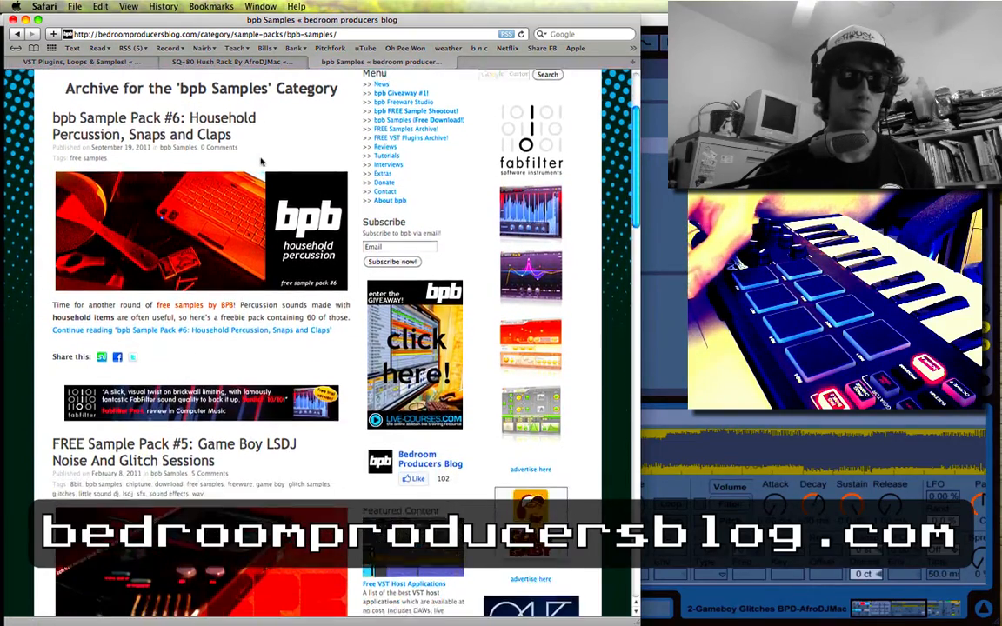
{"action": "scroll", "coordinate": [261, 162], "scroll_direction": "down", "scroll_amount": 8}
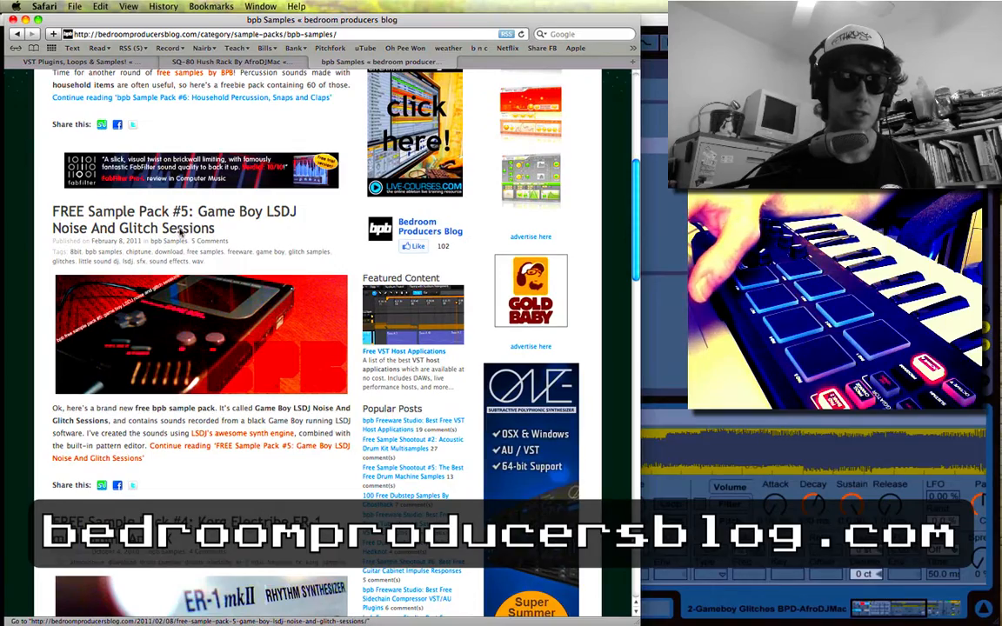
{"action": "left_click", "coordinate": [180, 232]}
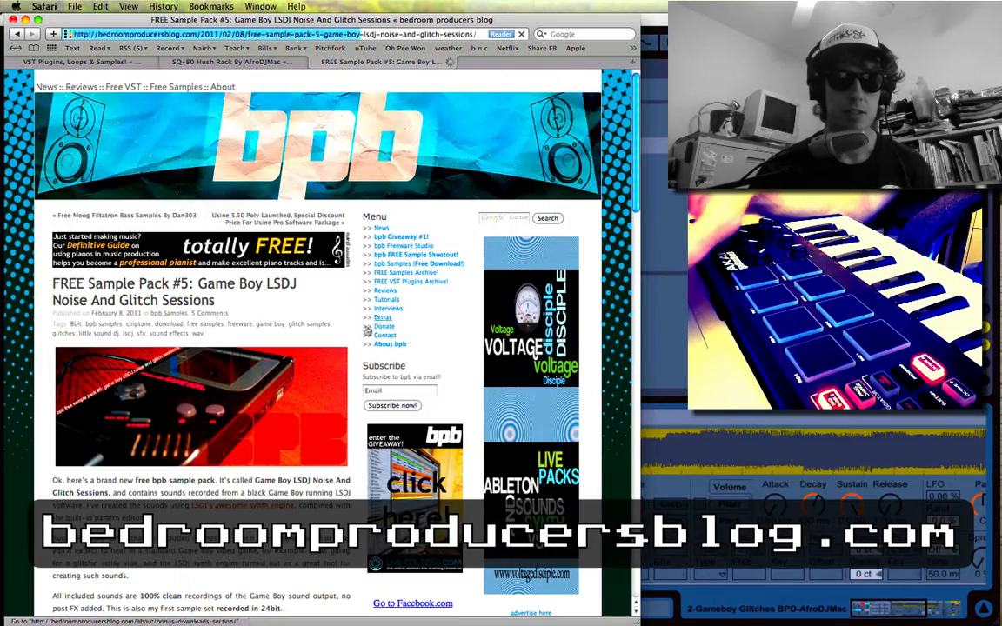
{"action": "scroll", "coordinate": [357, 333], "scroll_direction": "down", "scroll_amount": 8}
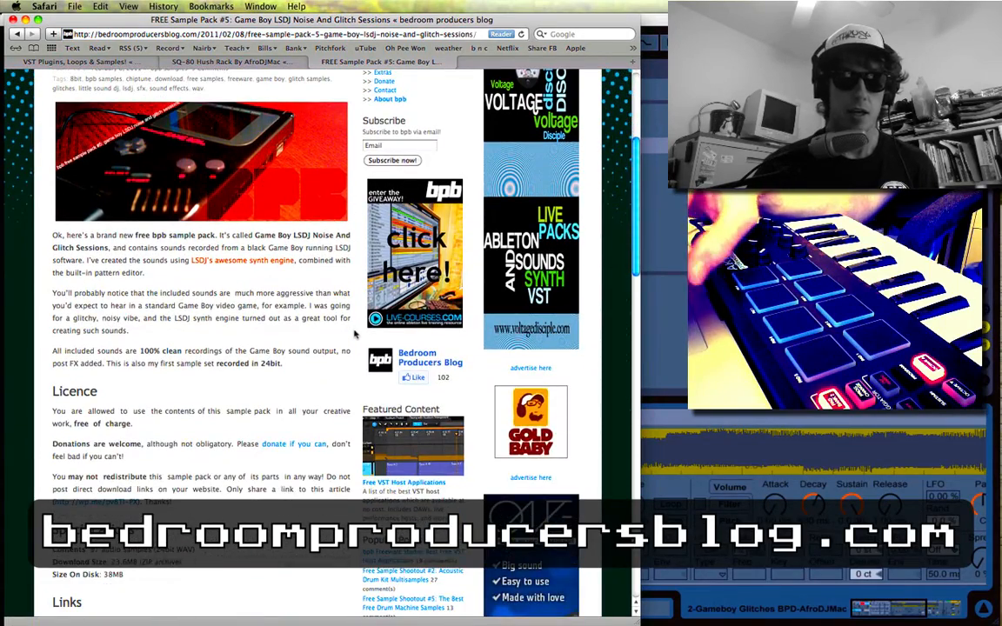
{"action": "scroll", "coordinate": [355, 333], "scroll_direction": "up", "scroll_amount": 3}
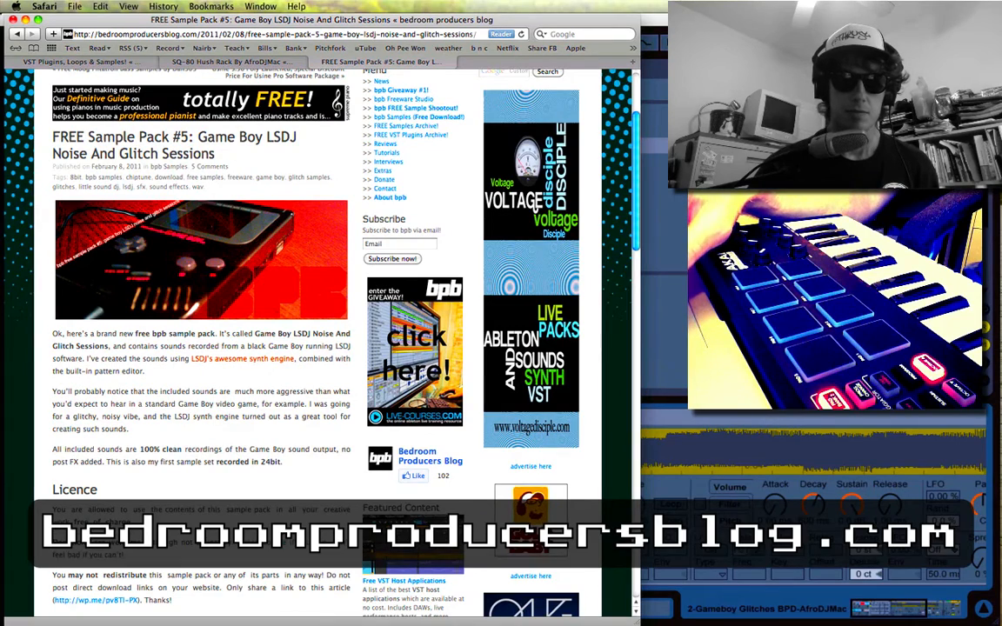
{"action": "scroll", "coordinate": [392, 172], "scroll_direction": "up", "scroll_amount": 5}
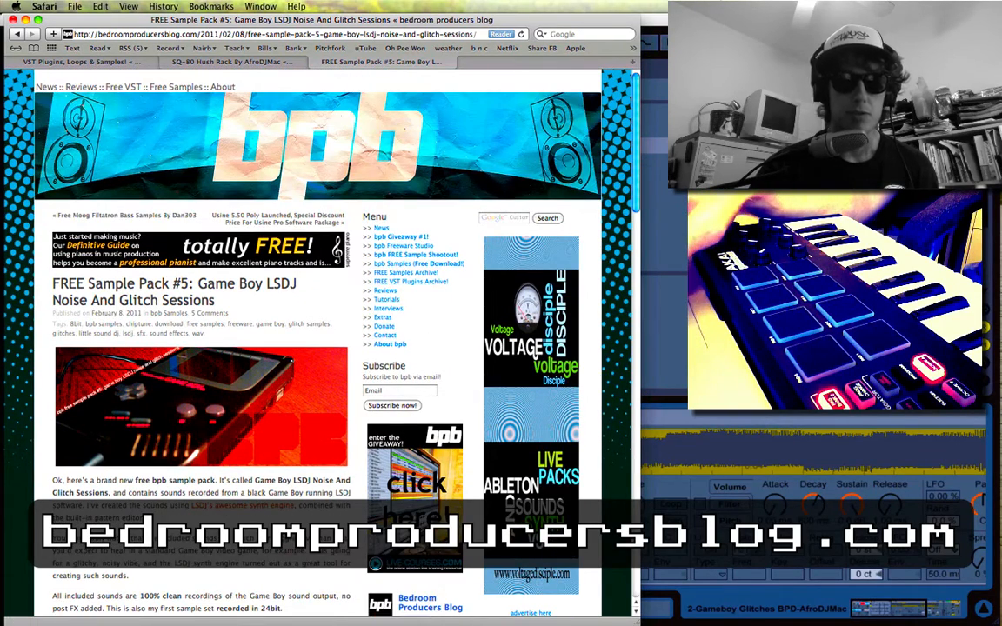
Switch to Ableton Live and arm track 3, which holds the Gameboy Synth rack.
{"action": "left_click", "coordinate": [662, 374]}
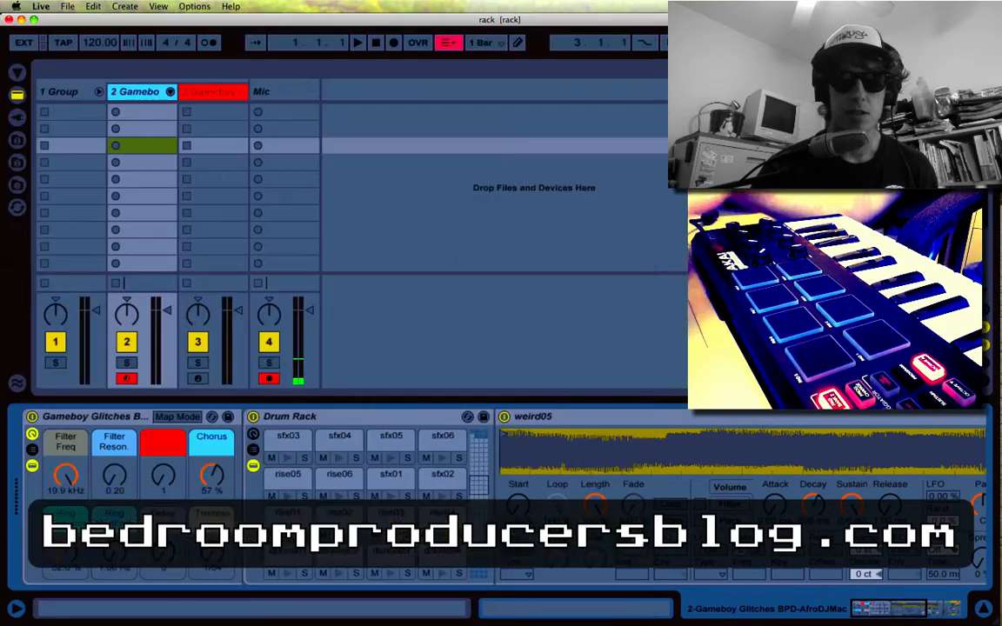
{"action": "left_click", "coordinate": [130, 97]}
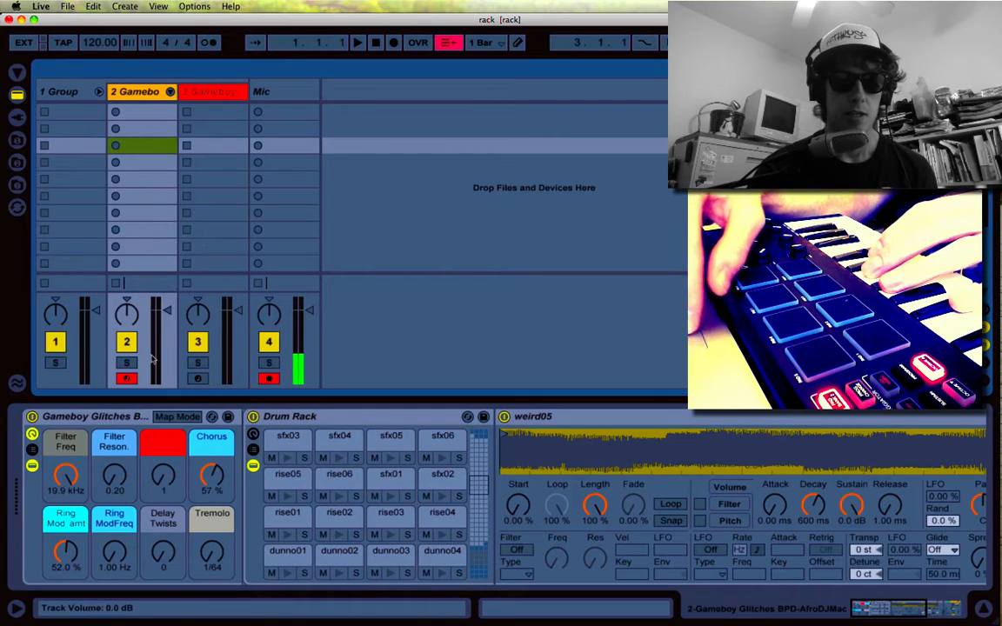
{"action": "left_click", "coordinate": [198, 379]}
{"action": "scroll", "coordinate": [329, 462], "scroll_direction": "left", "scroll_amount": 5}
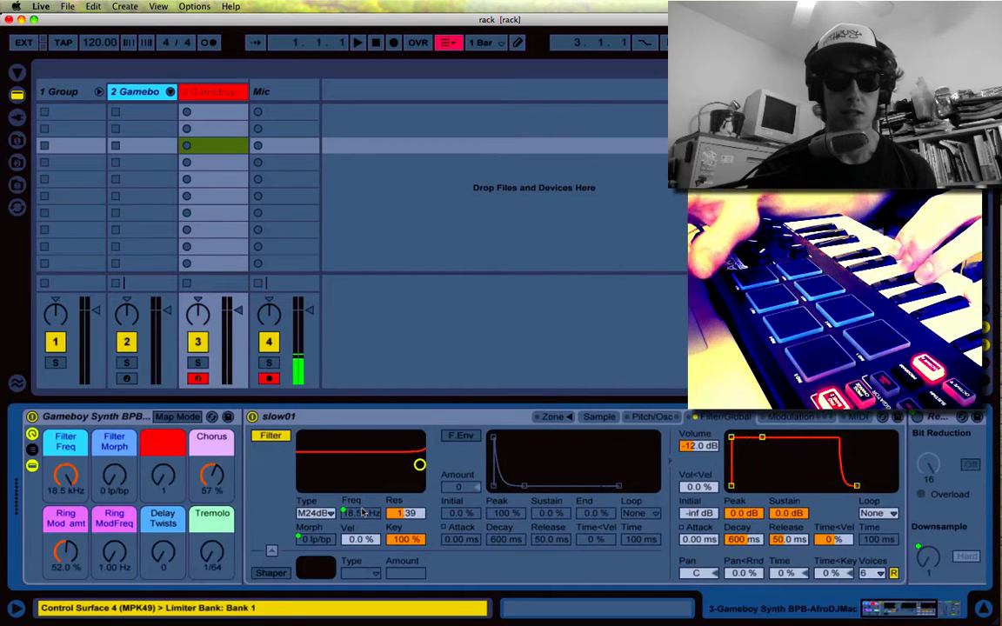
{"action": "left_click", "coordinate": [362, 514]}
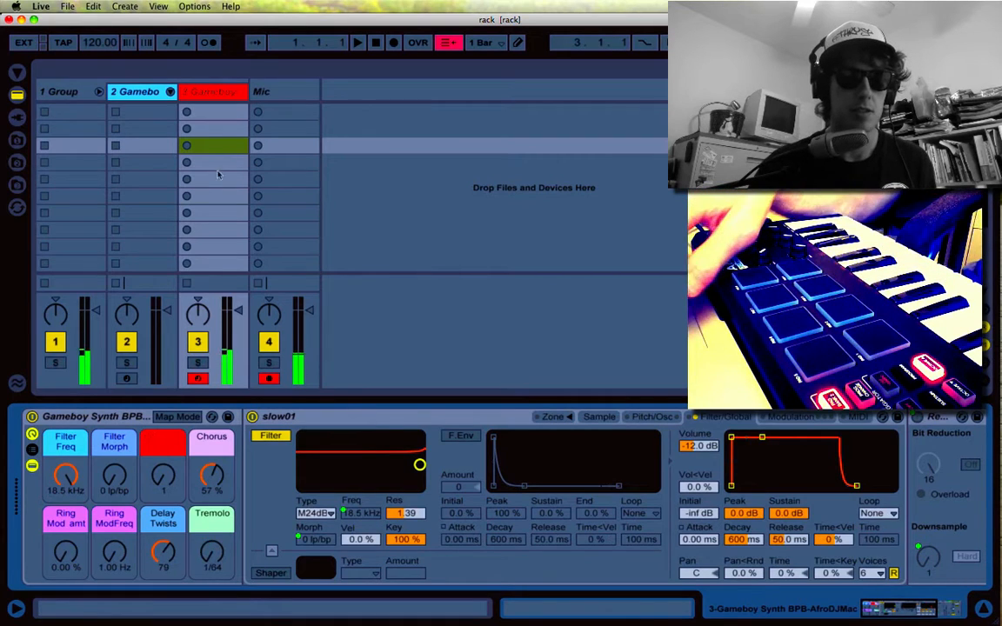
Compare the Gameboy Glitches rack on track 2 with the Gameboy Synth rack on track 3.
{"action": "left_click", "coordinate": [145, 91]}
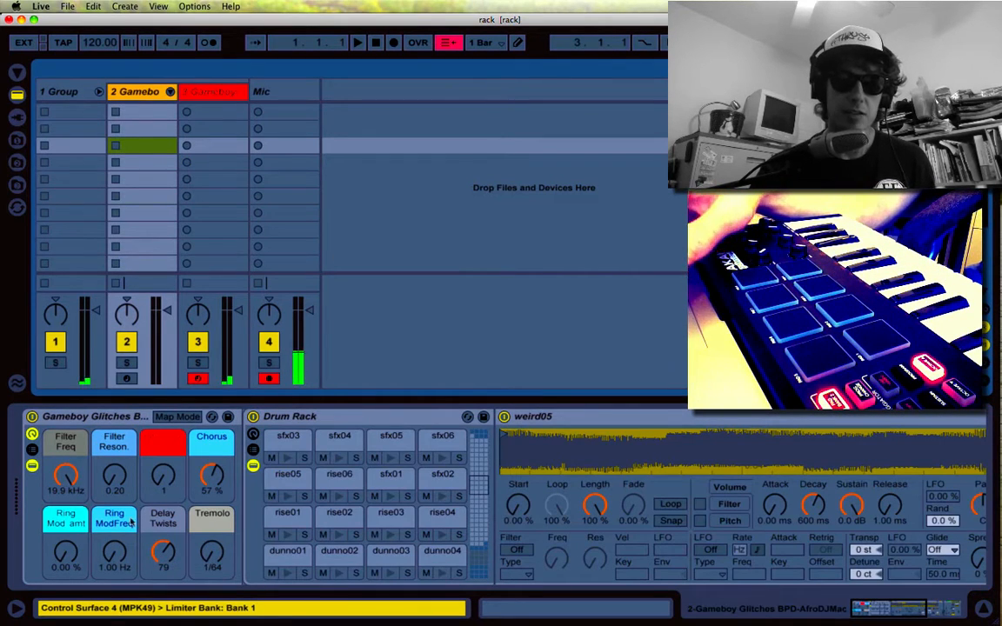
{"action": "left_click", "coordinate": [213, 94]}
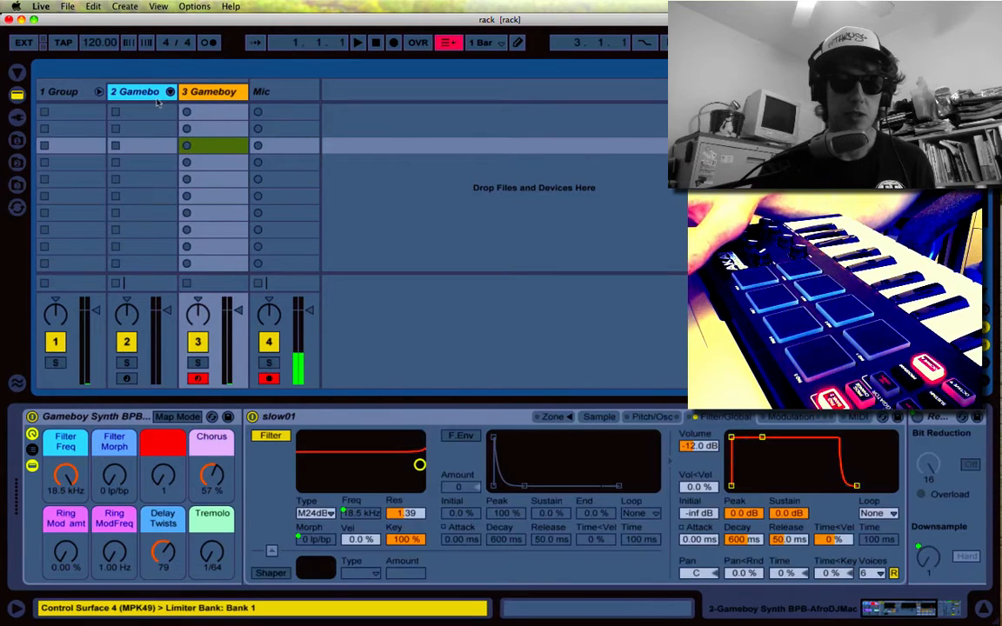
{"action": "left_click", "coordinate": [153, 100]}
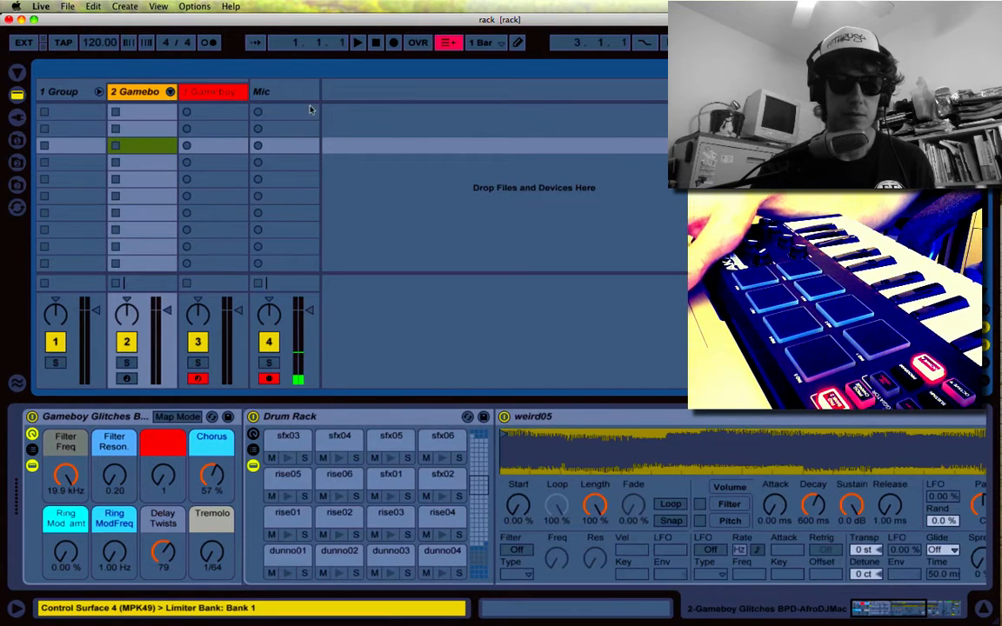
Copy the Gameboy Glitches rack from track 2 to a new MIDI track after the Mic track.
{"action": "left_click", "coordinate": [122, 418]}
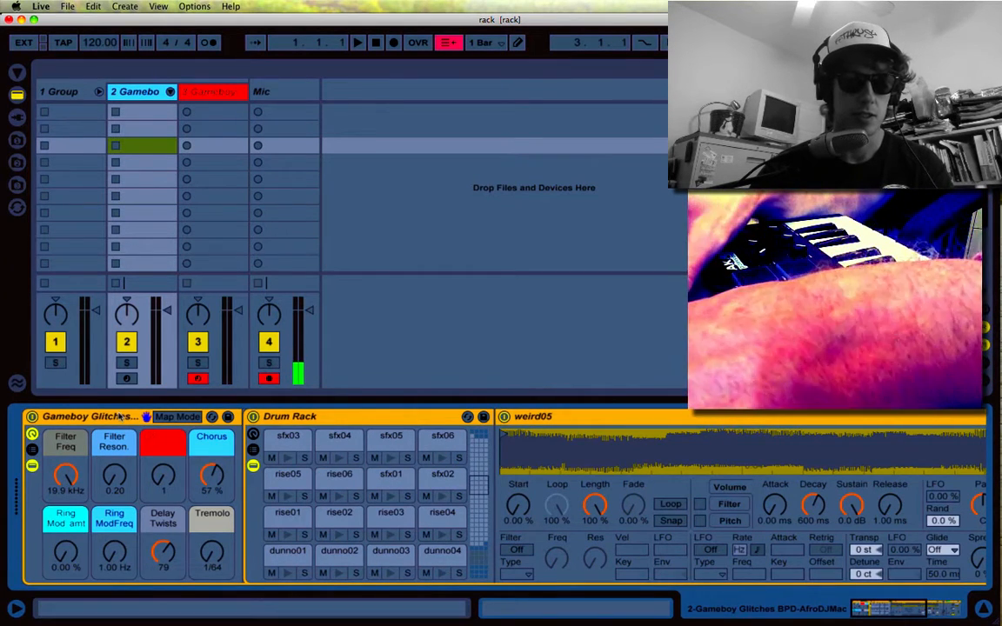
{"action": "scroll", "coordinate": [388, 153], "scroll_direction": "down", "scroll_amount": 1}
{"action": "key", "text": "Up"}
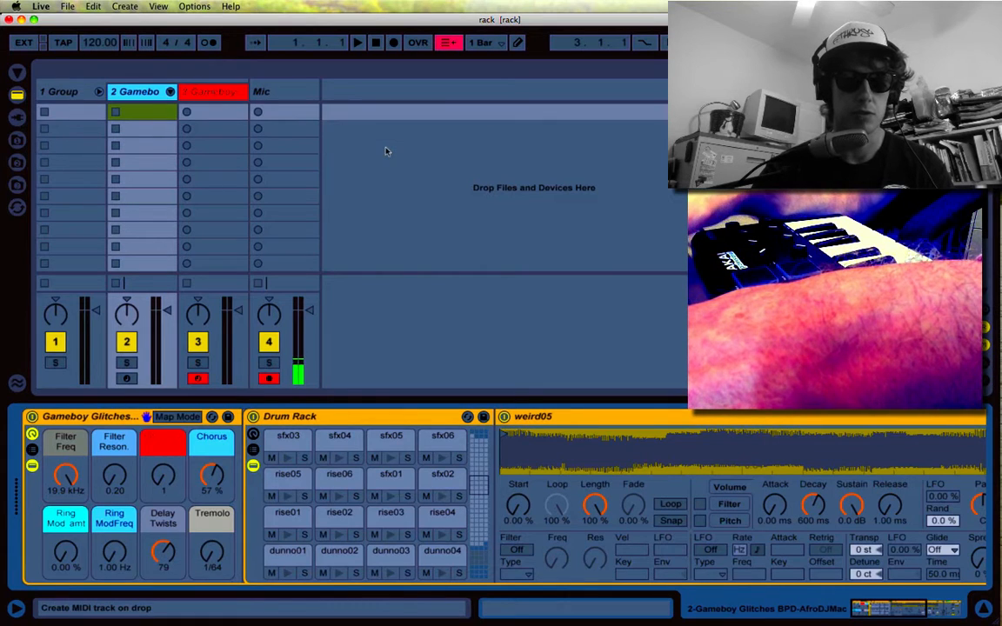
{"action": "left_click_drag", "start_coordinate": [388, 152], "coordinate": [388, 151]}
{"action": "left_click", "coordinate": [350, 90]}
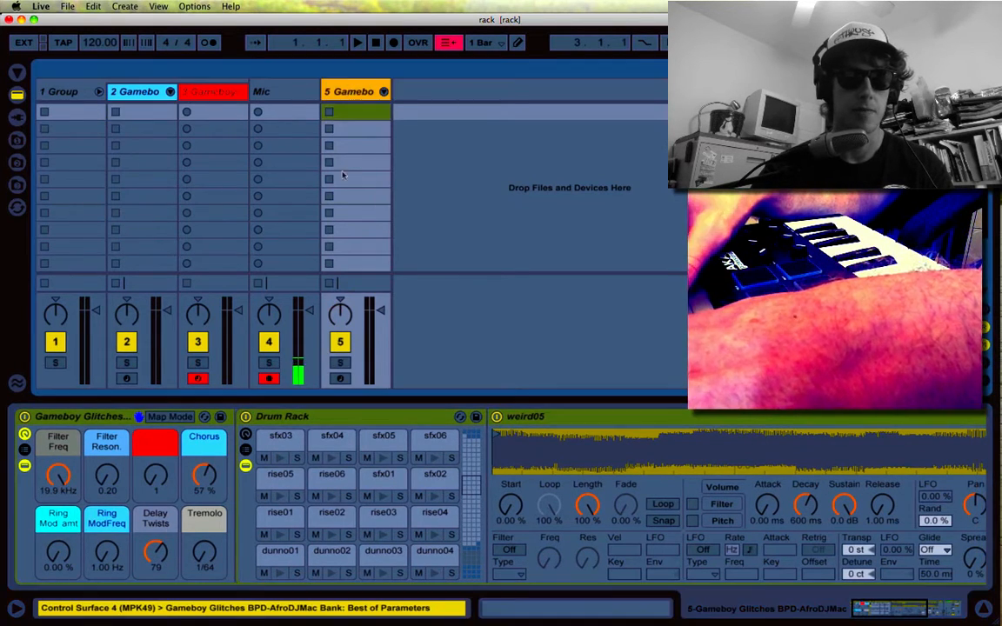
Delete the Drum Rack from the copied Gameboy Glitches rack on track 5, keeping its effects.
{"action": "left_click", "coordinate": [302, 418]}
{"action": "scroll", "coordinate": [398, 464], "scroll_direction": "right", "scroll_amount": 5}
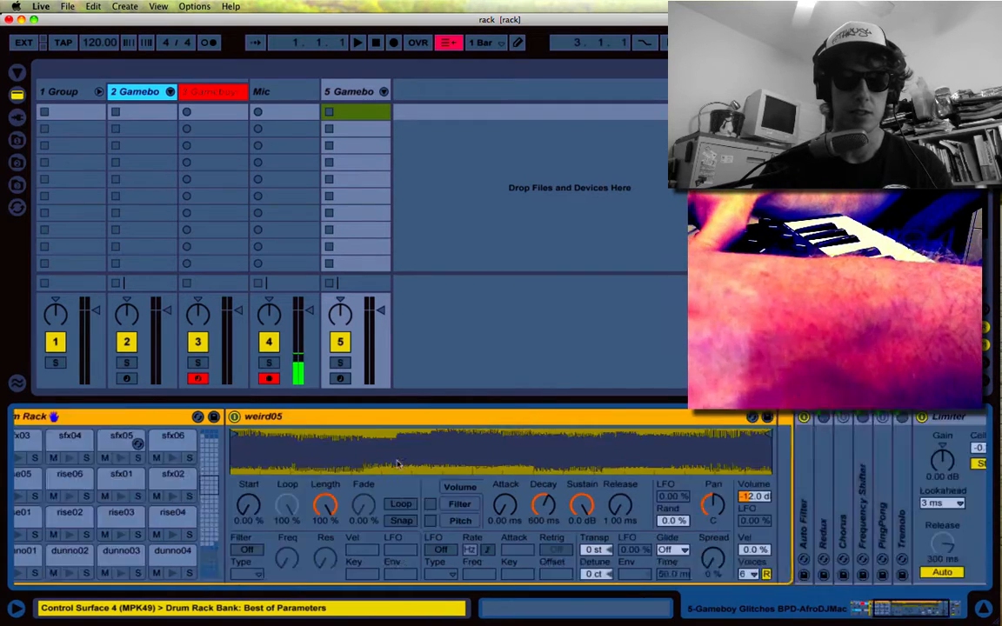
{"action": "scroll", "coordinate": [397, 463], "scroll_direction": "left", "scroll_amount": 6}
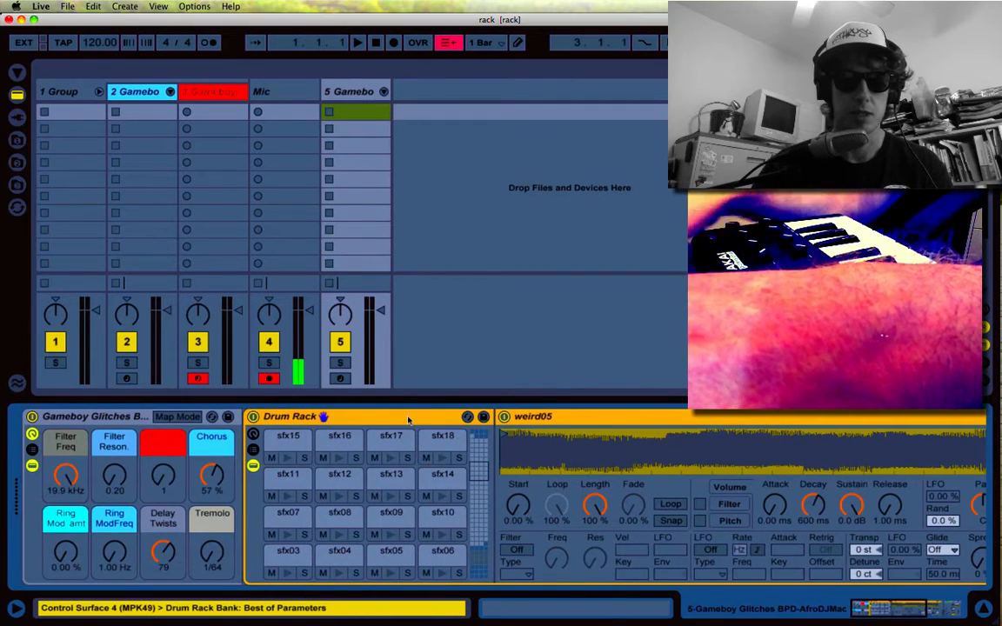
{"action": "key", "text": "Delete"}
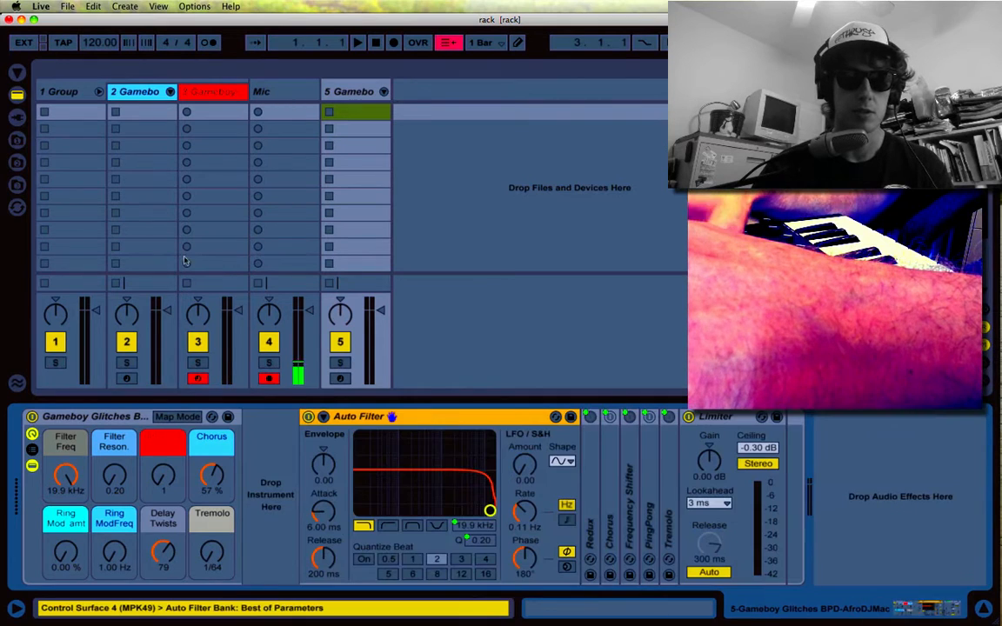
Insert the Operator instrument into the empty instrument slot of the Gameboy Glitches rack on track 5.
{"action": "left_click", "coordinate": [17, 96]}
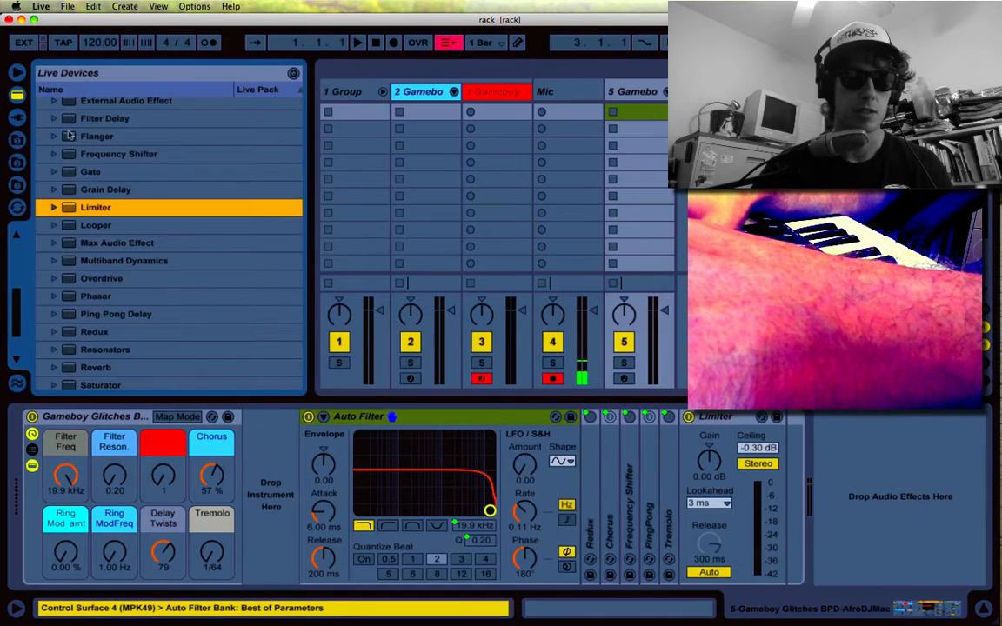
{"action": "scroll", "coordinate": [67, 155], "scroll_direction": "up", "scroll_amount": 6}
{"action": "left_click", "coordinate": [44, 105]}
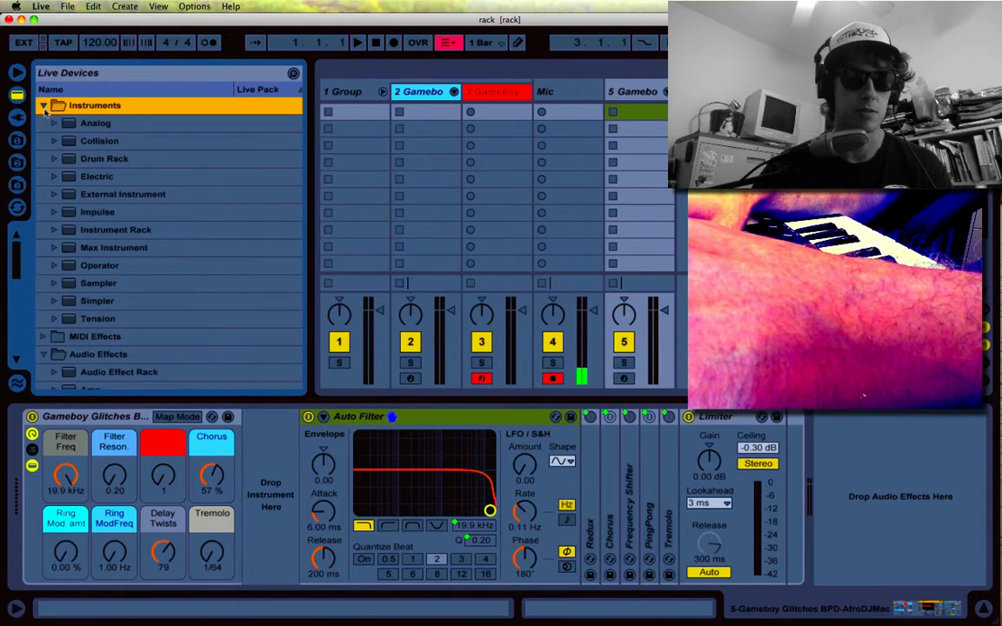
{"action": "left_click", "coordinate": [69, 266]}
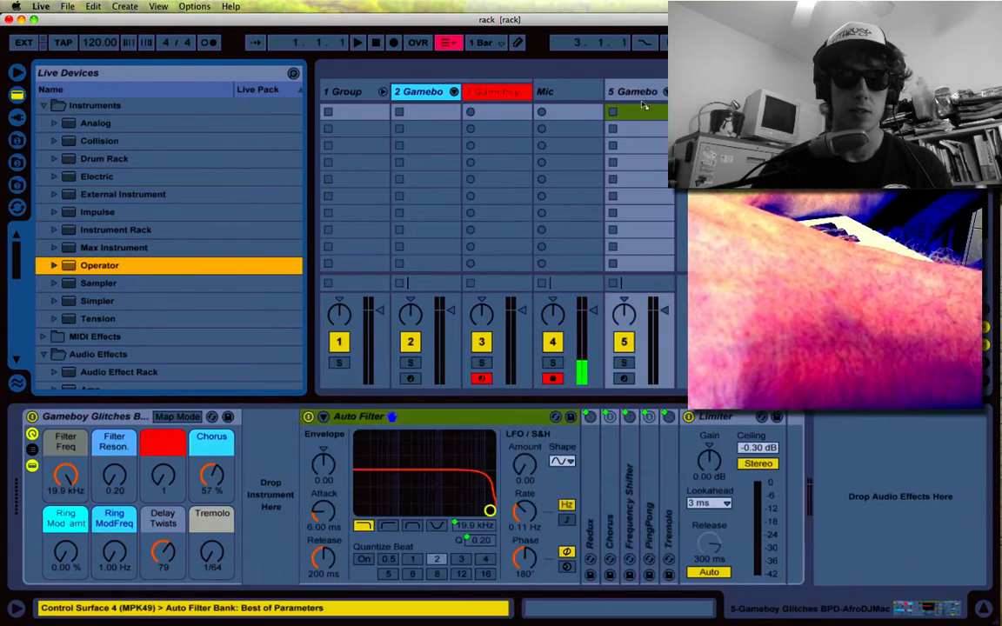
{"action": "key", "text": "Left"}
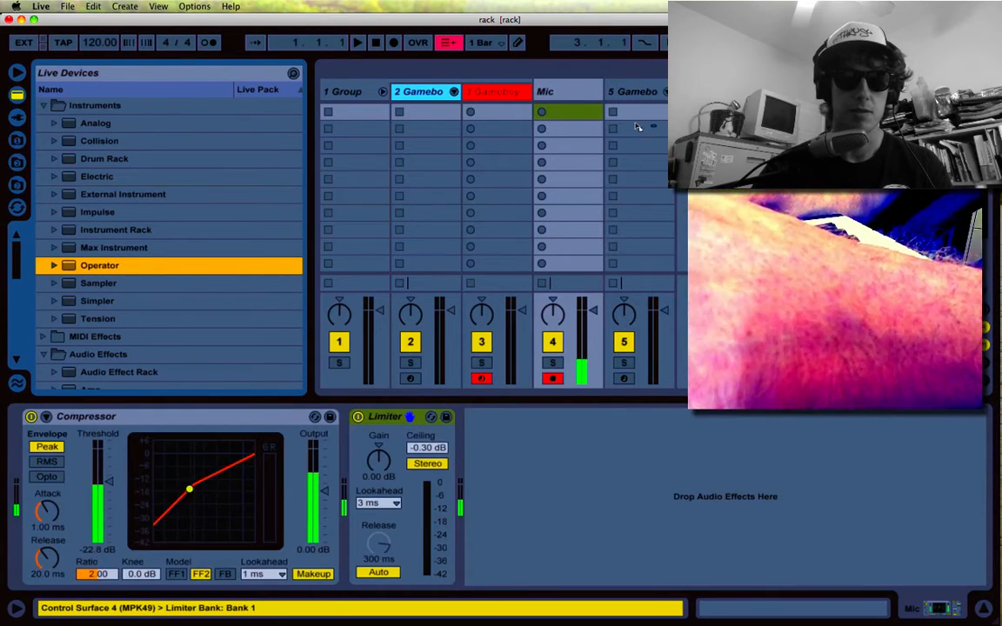
{"action": "key", "text": "Right"}
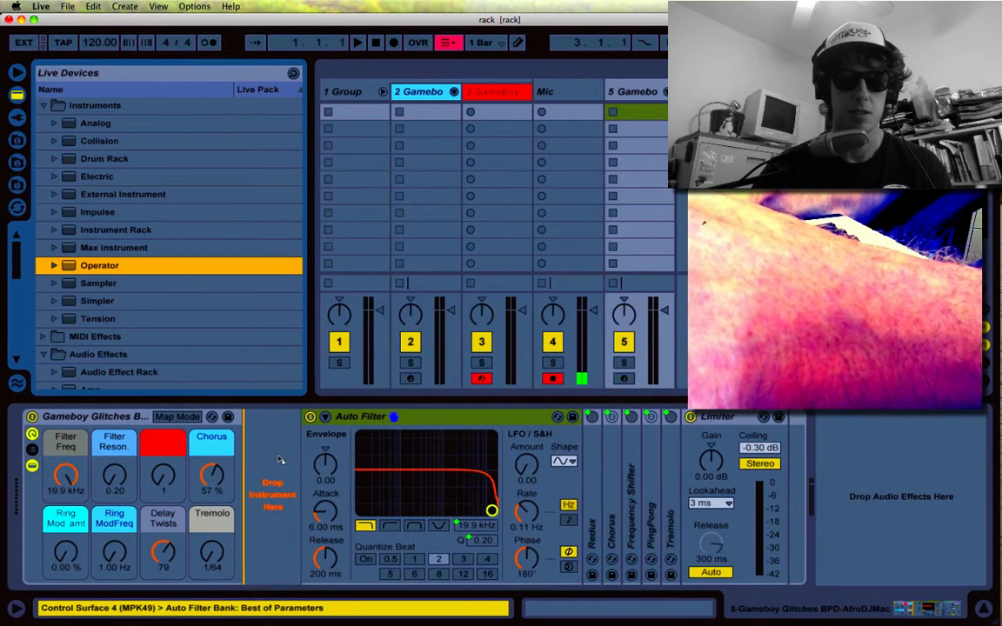
{"action": "key", "text": "Return"}
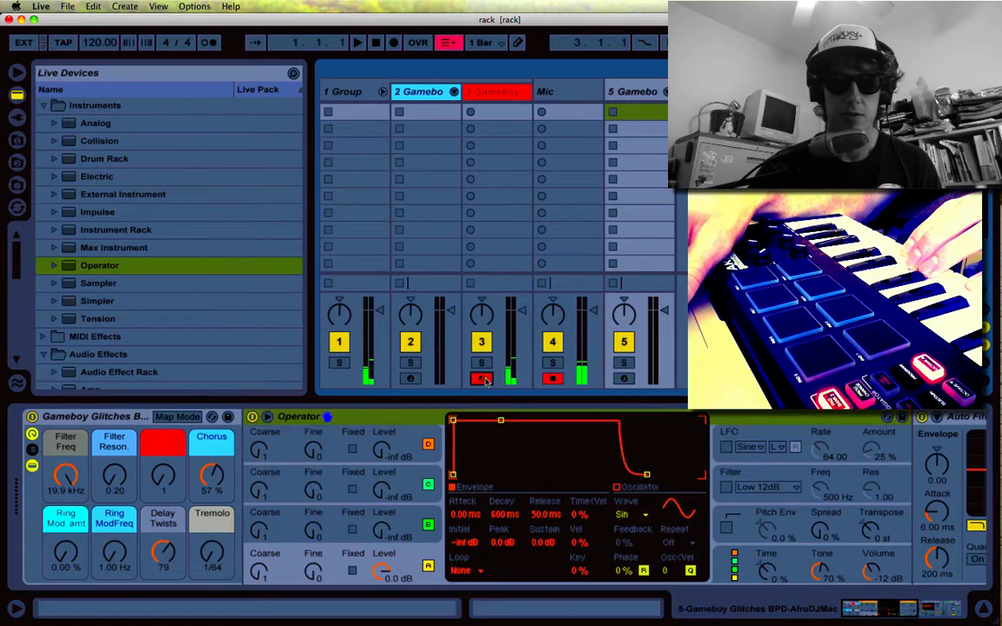
Disarm track 3, arm track 5 while keeping the Mic track armed, and show track 5's rack.
{"action": "left_click", "coordinate": [485, 381]}
{"action": "left_click", "coordinate": [554, 379]}
{"action": "left_click", "coordinate": [624, 380]}
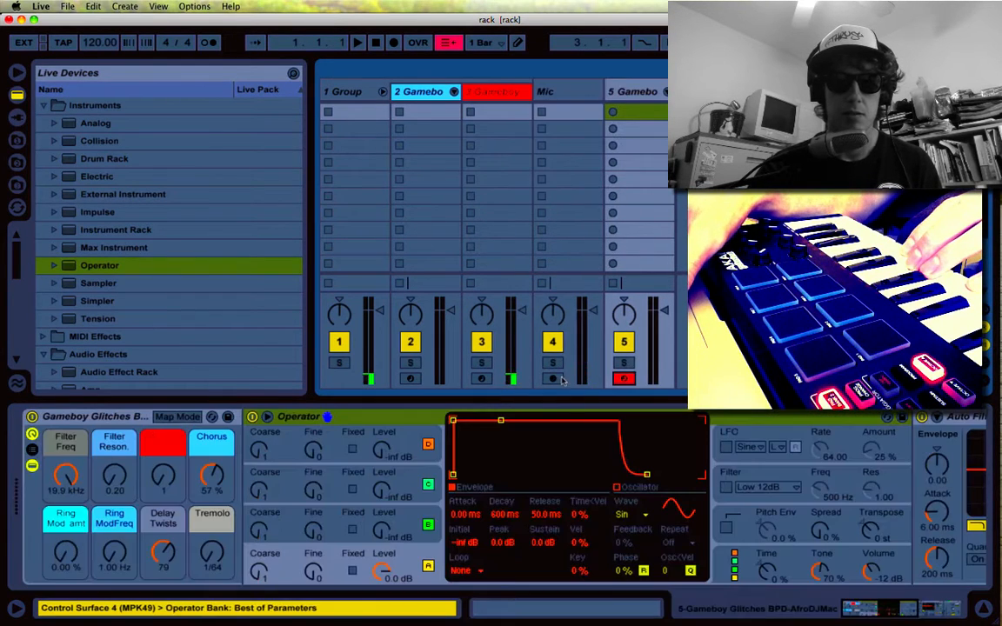
{"action": "left_click", "coordinate": [554, 379]}
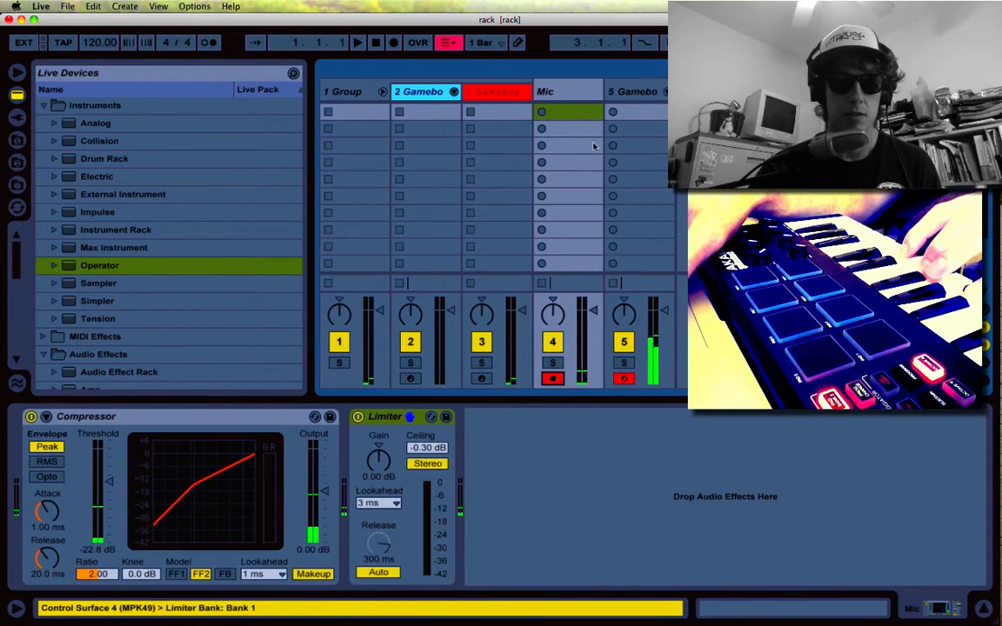
{"action": "left_click", "coordinate": [639, 93]}
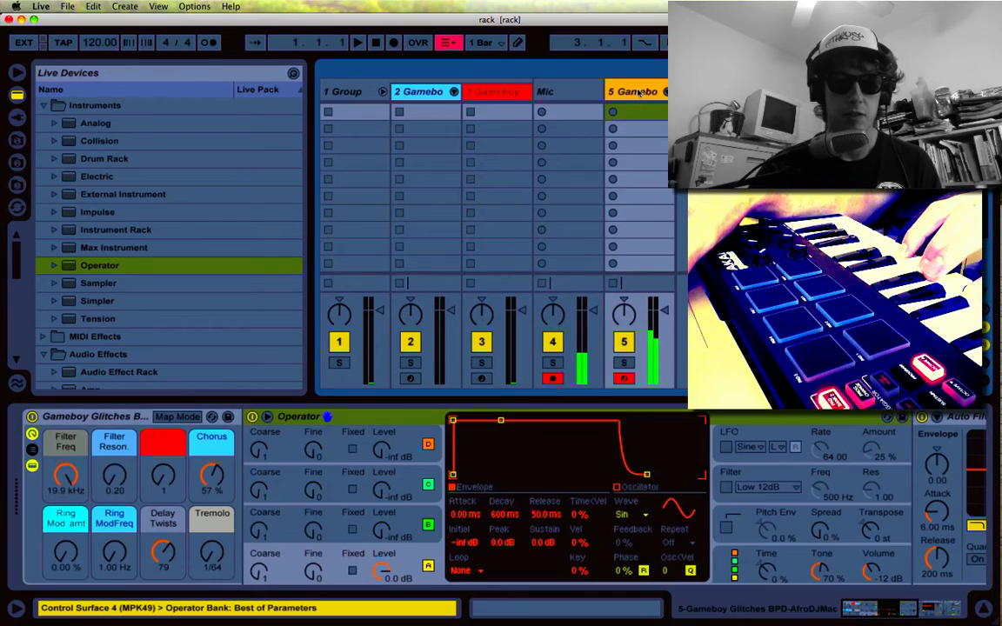
Try the red, Tremolo and Delay Twists macros of track 5's Gameboy Glitches rack, leaving Delay Twists at 75.
{"action": "left_click", "coordinate": [161, 477]}
{"action": "left_click_drag", "start_coordinate": [162, 476], "coordinate": [205, 551]}
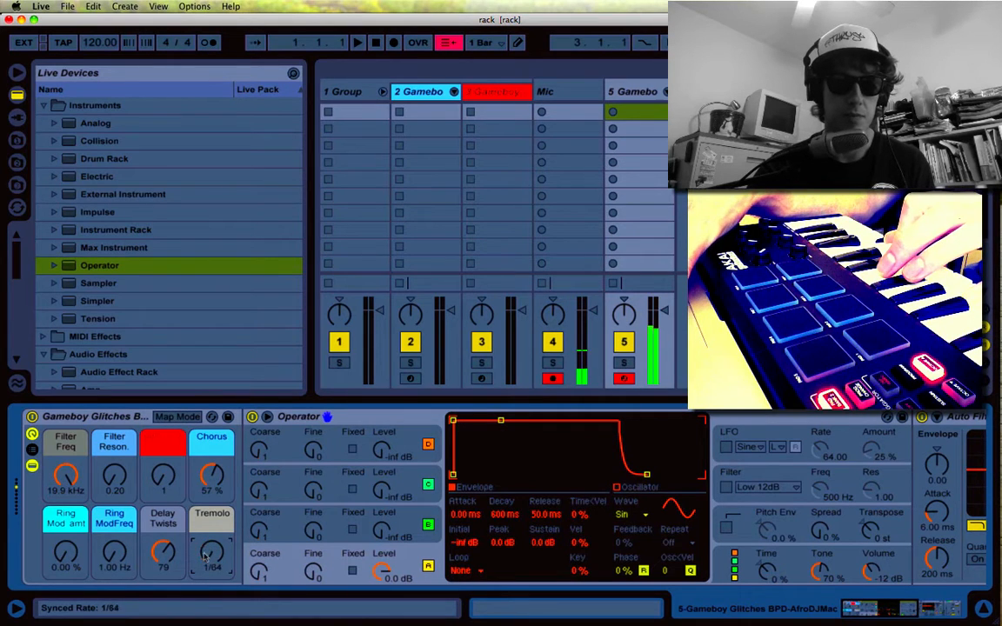
{"action": "left_click", "coordinate": [165, 553]}
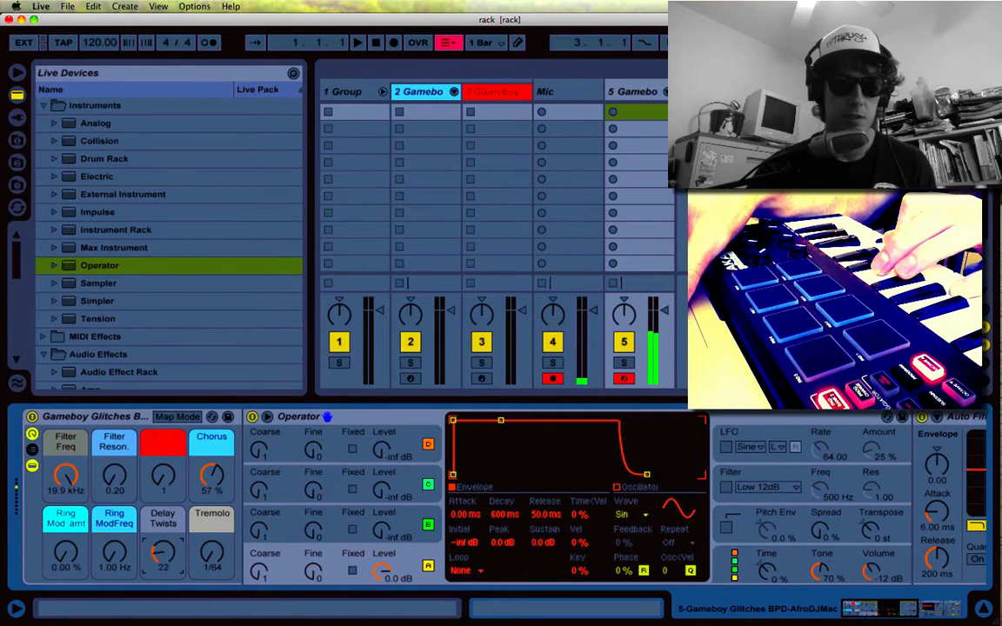
{"action": "mouse_move", "coordinate": [164, 553]}
{"action": "left_mouse_down"}
{"action": "mouse_move", "coordinate": [164, 562]}
{"action": "mouse_move", "coordinate": [165, 548]}
{"action": "left_mouse_up"}
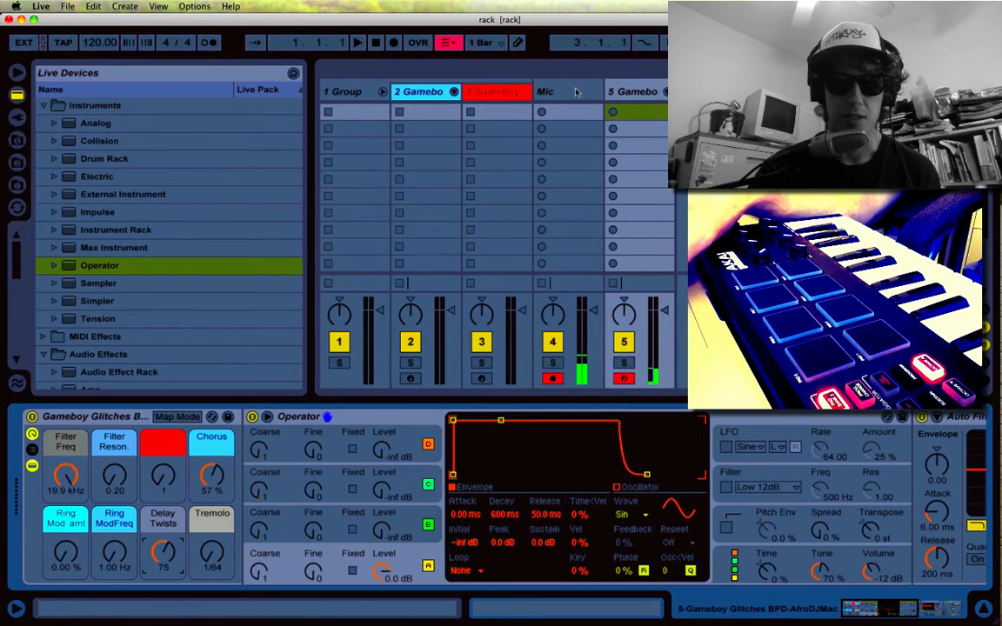
Show track 2's Gameboy Glitches rack and examine its Drum Rack pads in the C1 to D#2 range and the highest octaves.
{"action": "left_click", "coordinate": [418, 90]}
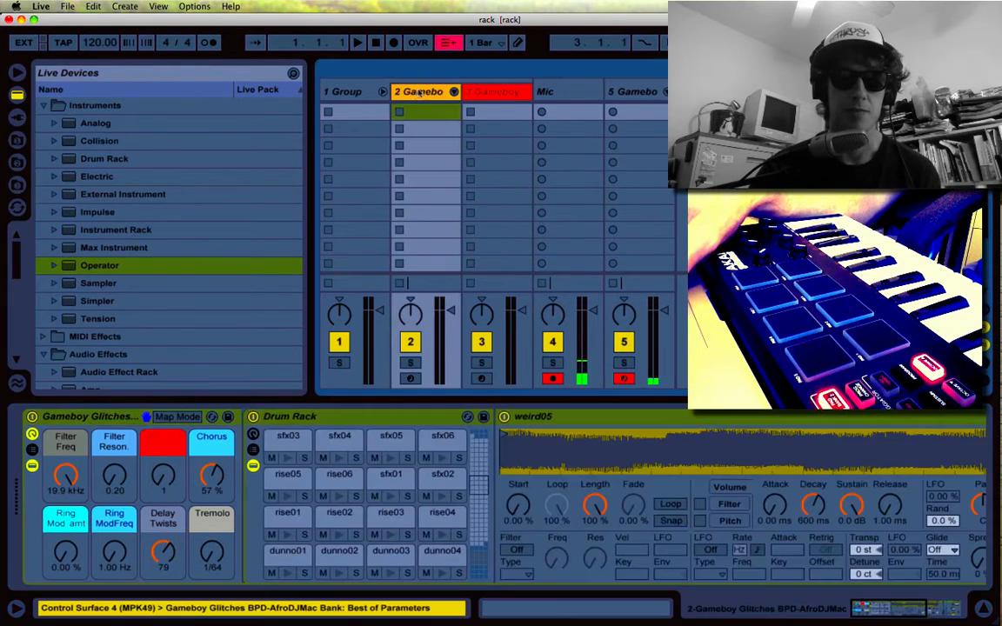
{"action": "left_click", "coordinate": [111, 421]}
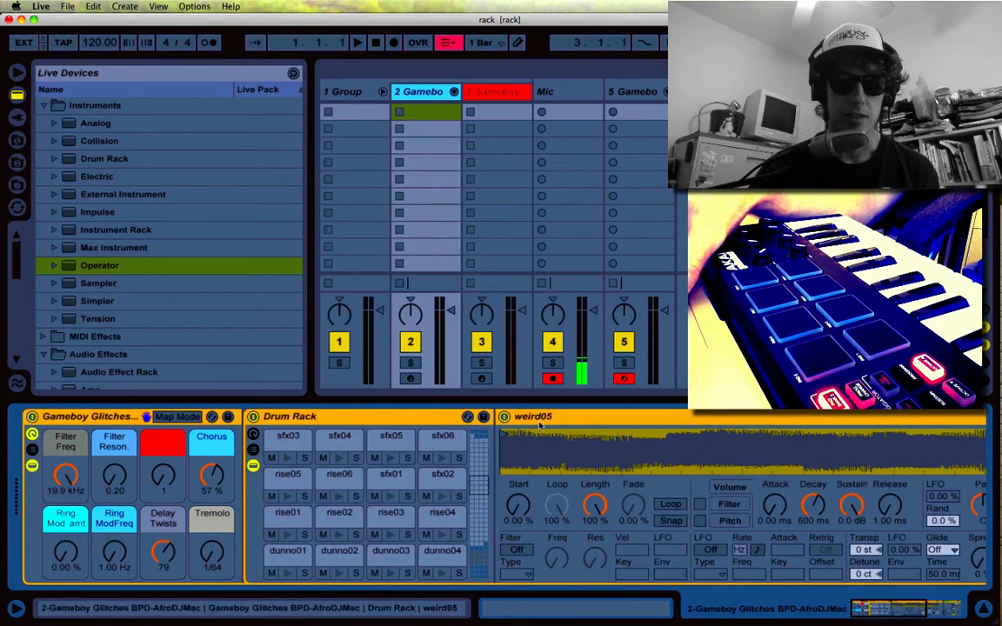
{"action": "left_click", "coordinate": [477, 525]}
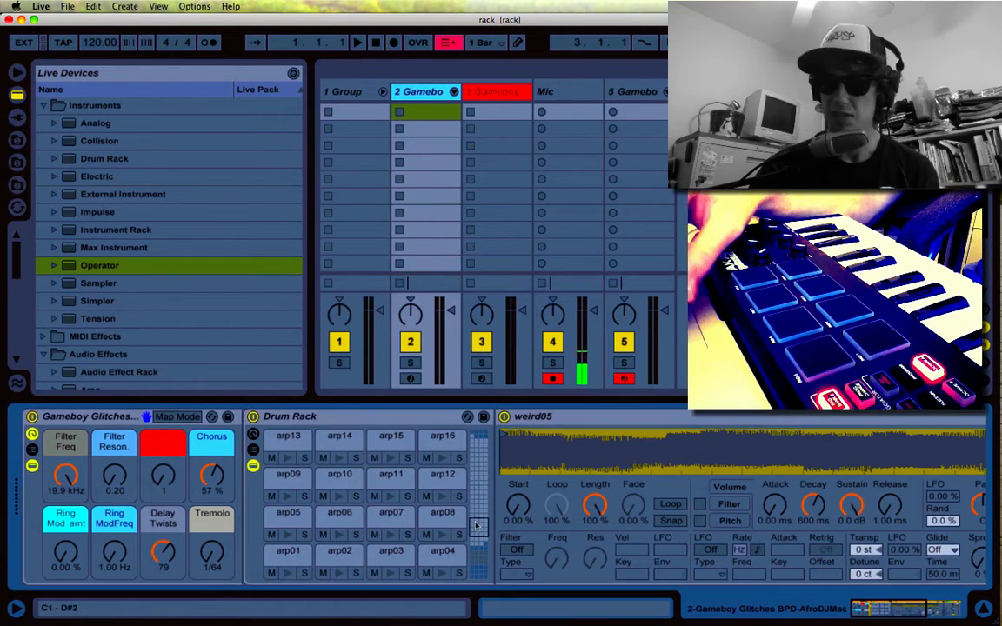
{"action": "left_click", "coordinate": [480, 442]}
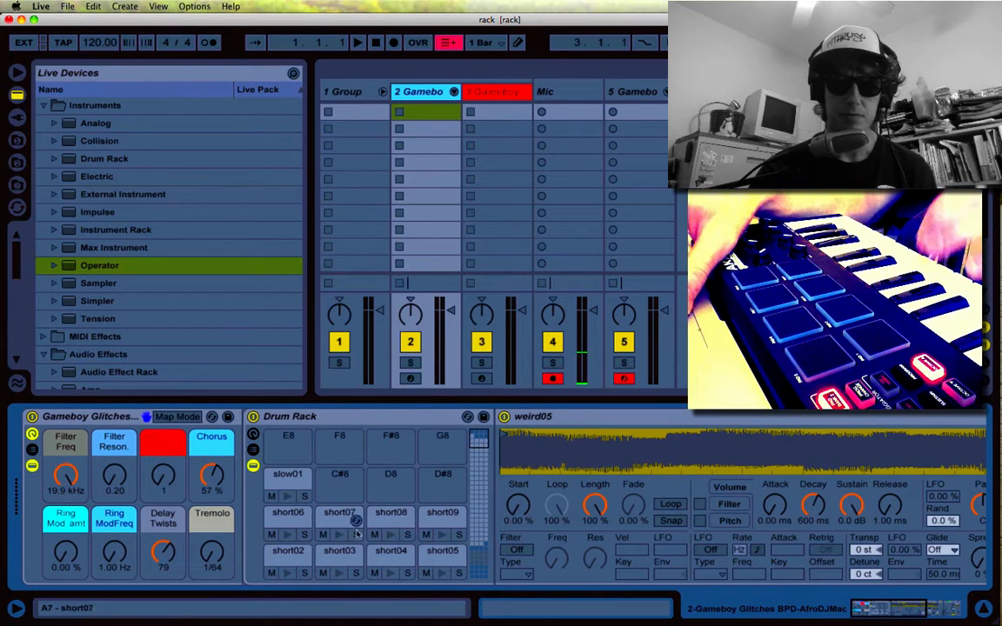
Arm track 2, disarm track 5 while keeping the Mic track armed, and show track 2's rack.
{"action": "left_click", "coordinate": [410, 379]}
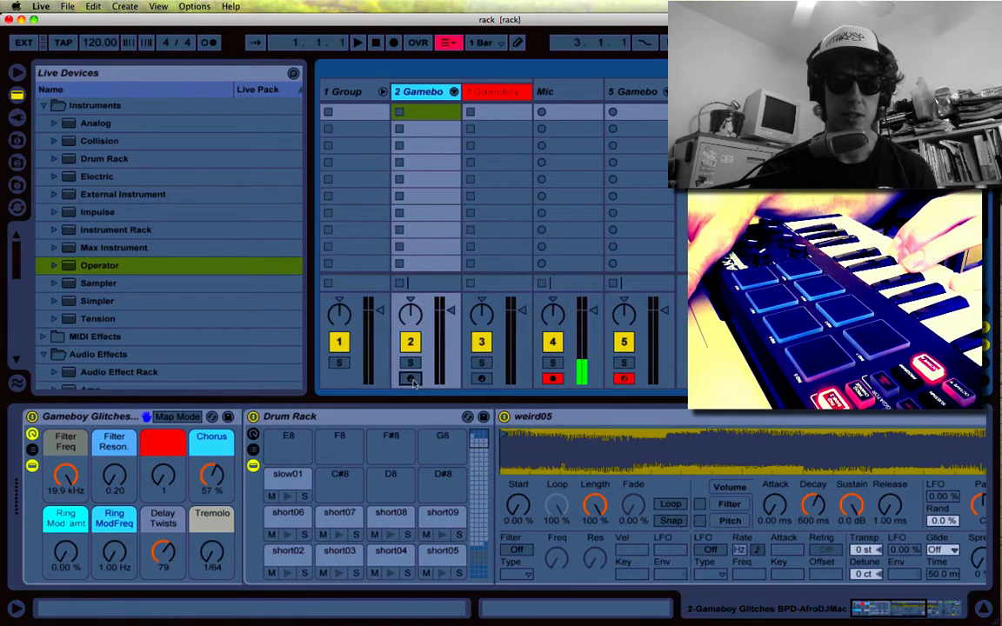
{"action": "left_click", "coordinate": [623, 376]}
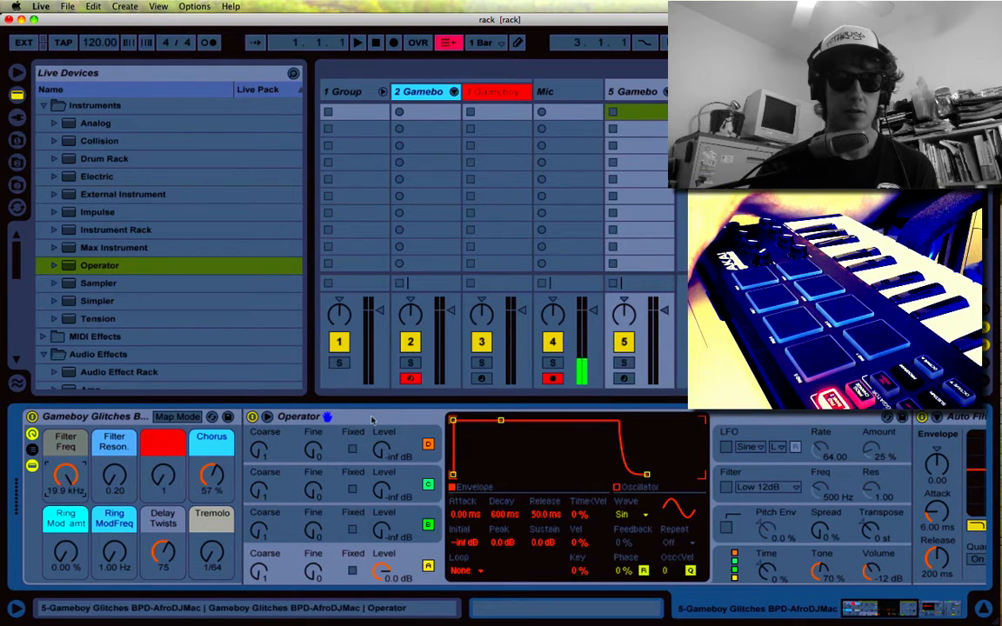
{"action": "left_click", "coordinate": [425, 91]}
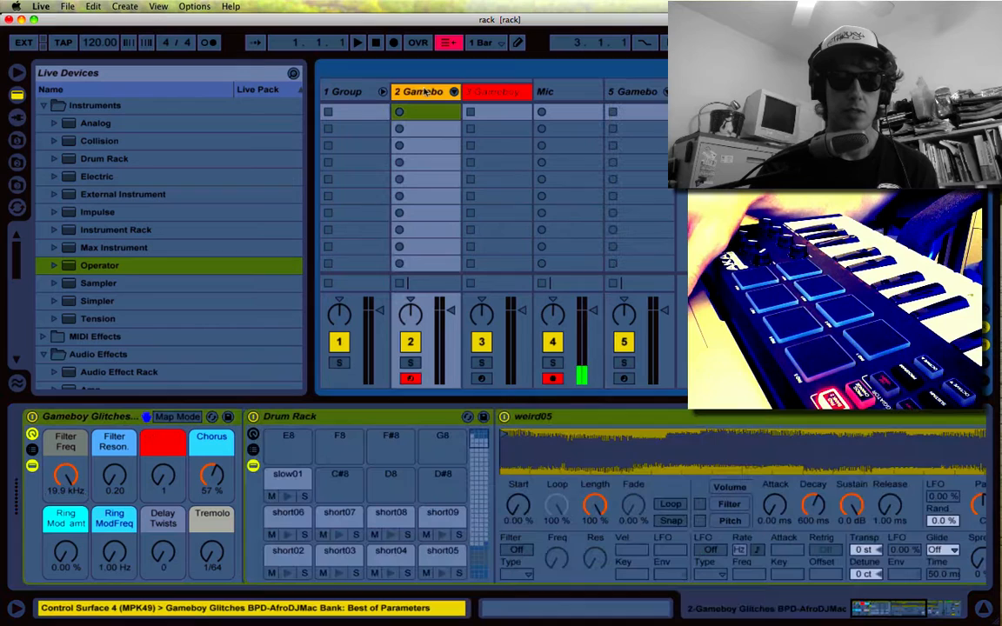
Fold the Drum Rack, examine the Auto Filter and Redux with Filter Freq set to 17.0 kHz, and fold the Auto Filter.
{"action": "double_click", "coordinate": [309, 419]}
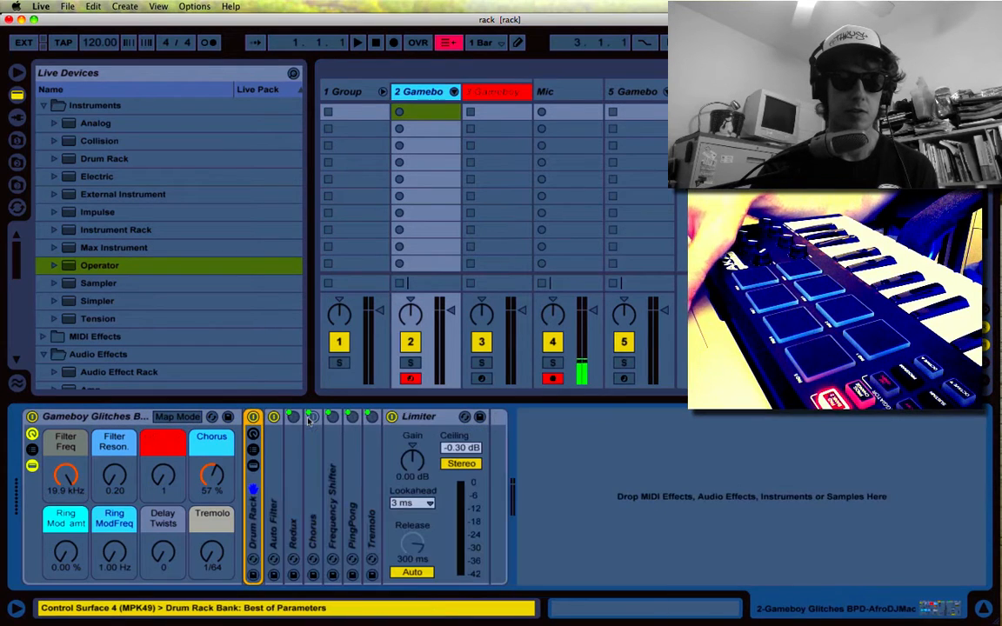
{"action": "double_click", "coordinate": [273, 513]}
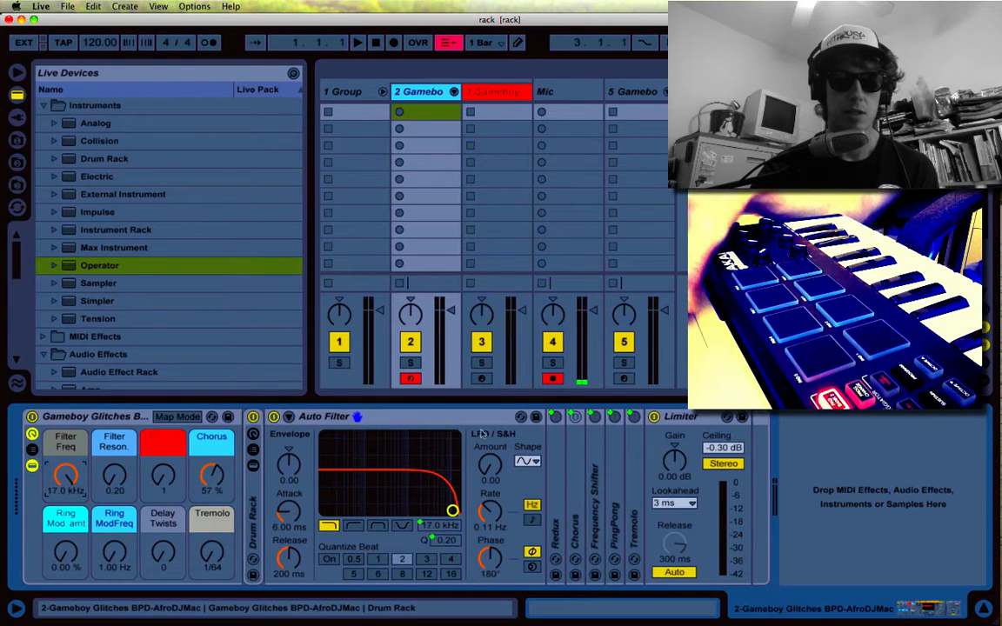
{"action": "double_click", "coordinate": [562, 489]}
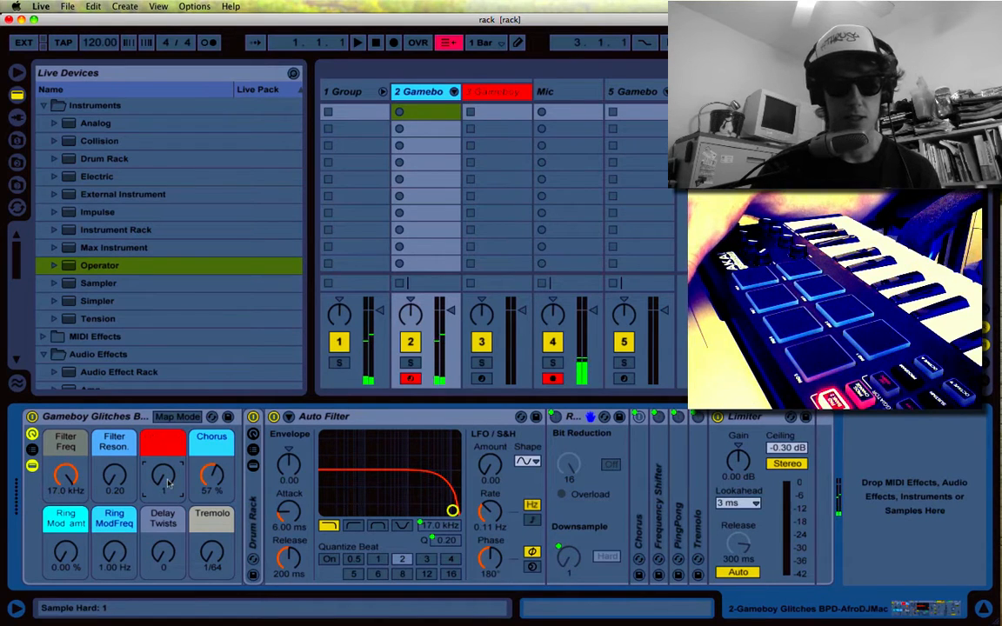
{"action": "double_click", "coordinate": [356, 419]}
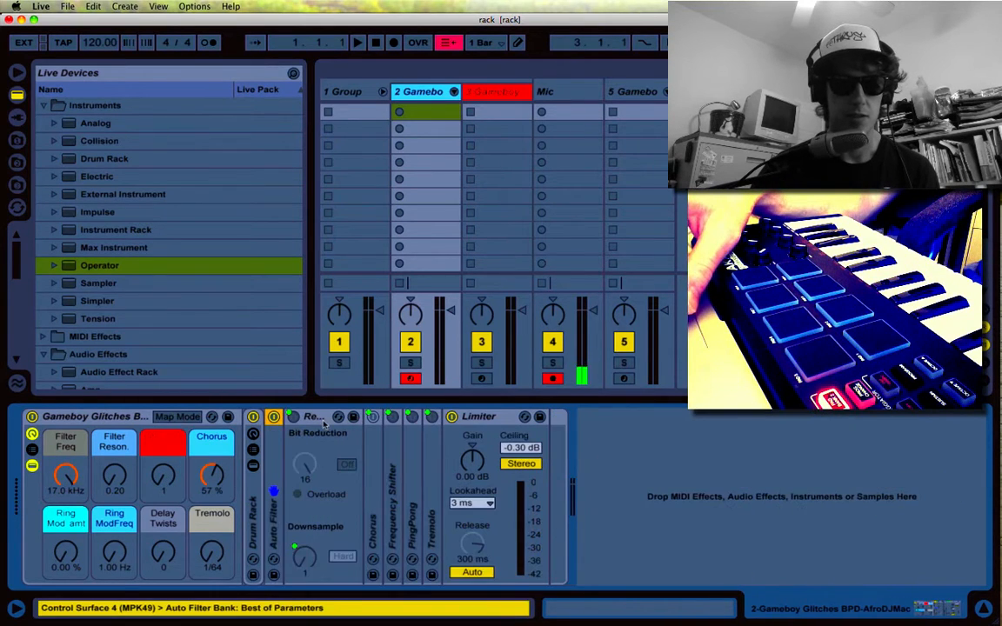
Fold Redux, unfold the Chorus and set the Chorus macro to 100 %.
{"action": "double_click", "coordinate": [325, 420]}
{"action": "double_click", "coordinate": [313, 420]}
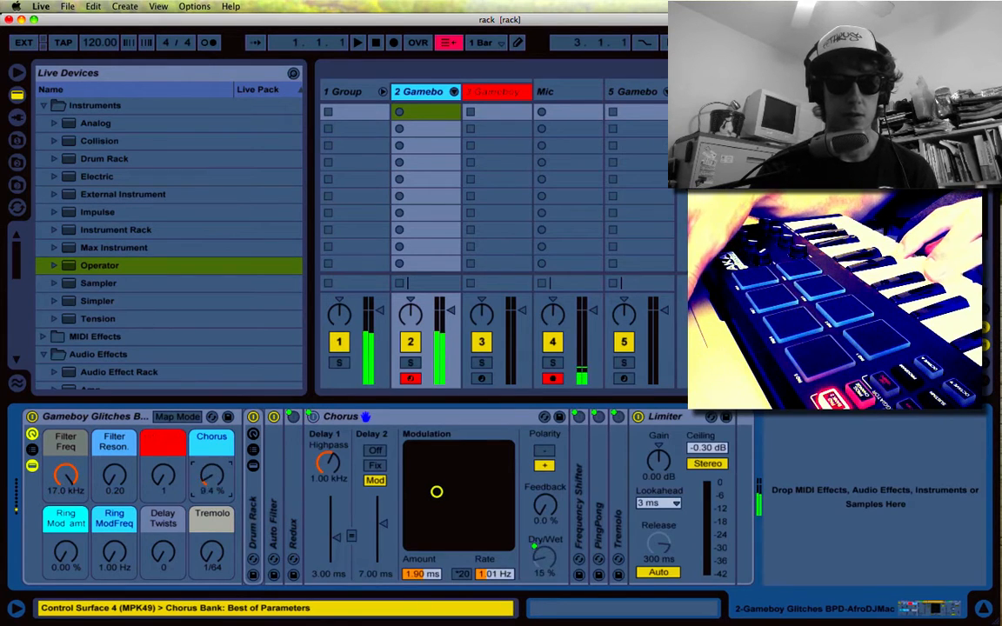
{"action": "left_click", "coordinate": [207, 477]}
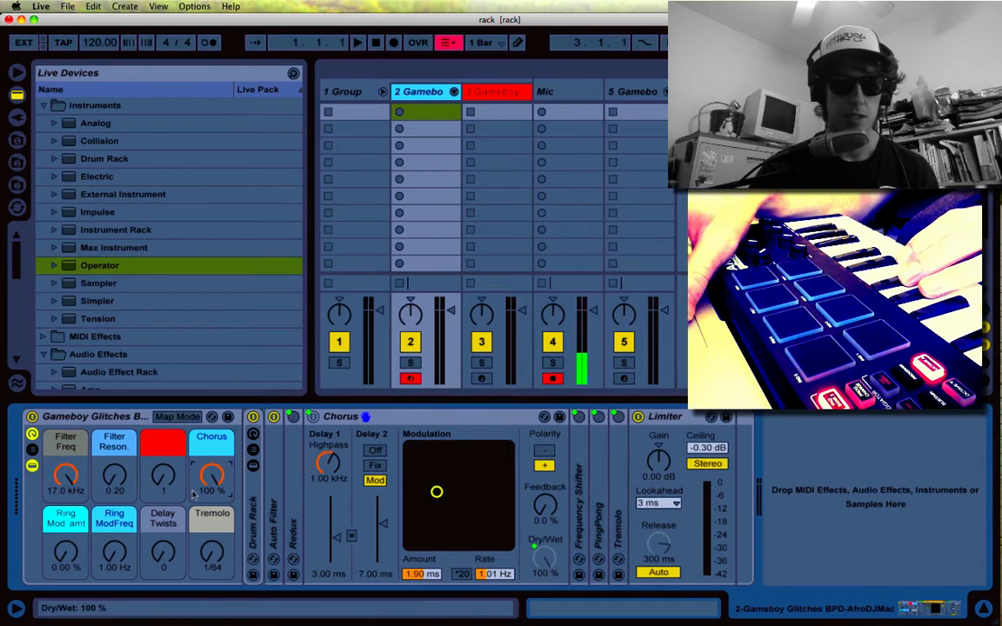
Try the Frequency Shifter with Ring Mod amount up to 91.3 % and frequency 6.47 kHz, resetting them to 0 % and 1.00 Hz.
{"action": "double_click", "coordinate": [578, 481]}
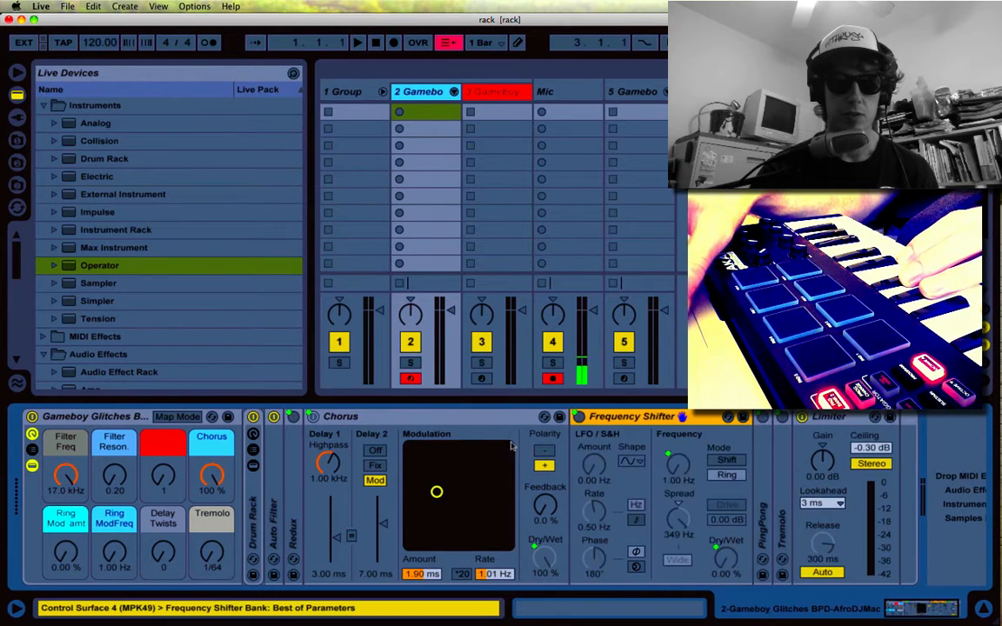
{"action": "double_click", "coordinate": [453, 417]}
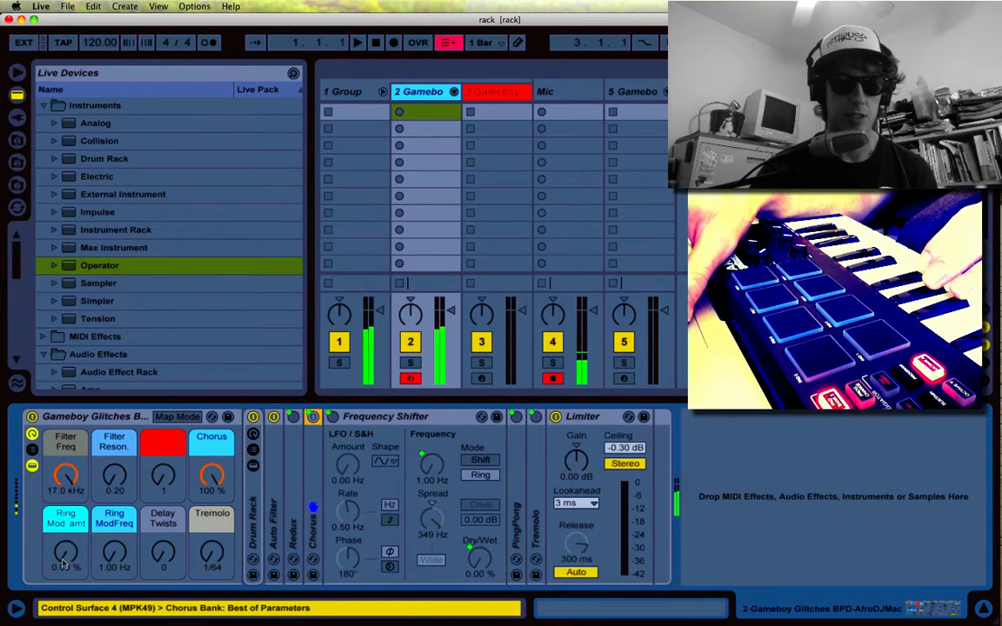
{"action": "left_click_drag", "start_coordinate": [64, 561], "coordinate": [65, 535]}
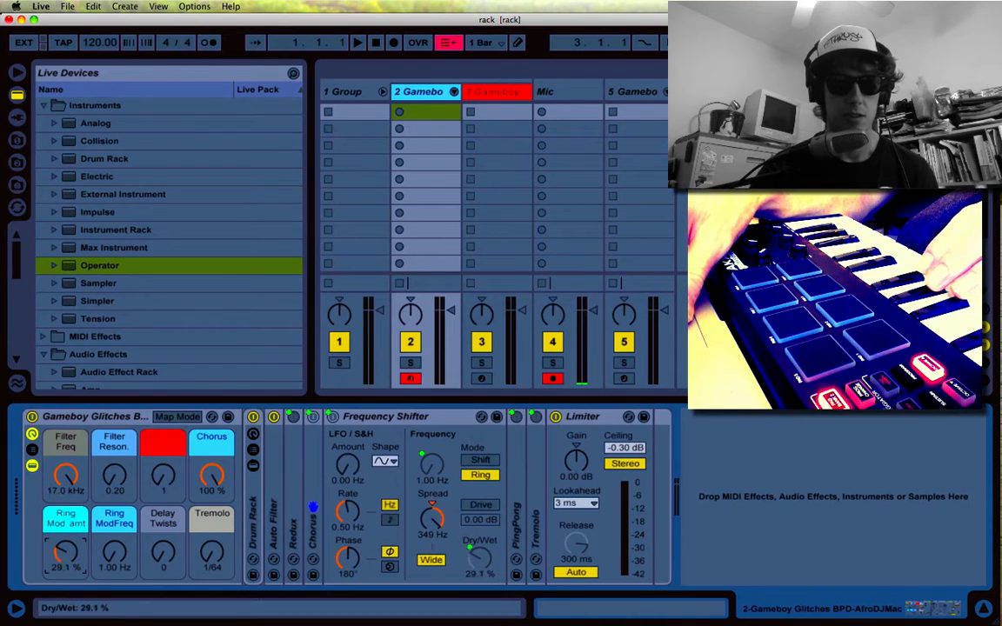
{"action": "left_click_drag", "start_coordinate": [115, 556], "coordinate": [115, 479]}
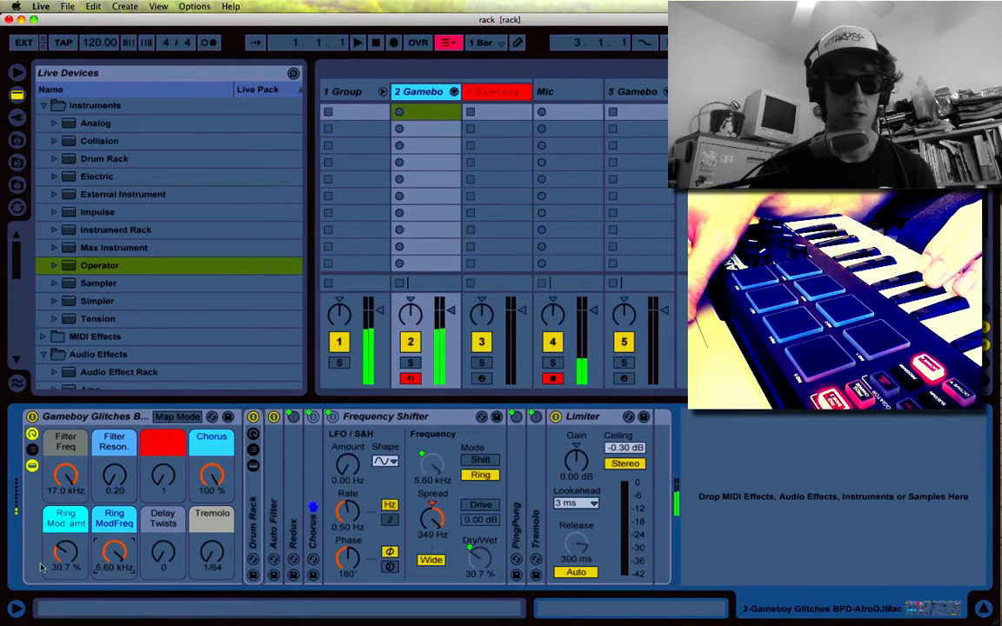
{"action": "left_click_drag", "start_coordinate": [66, 557], "coordinate": [66, 549]}
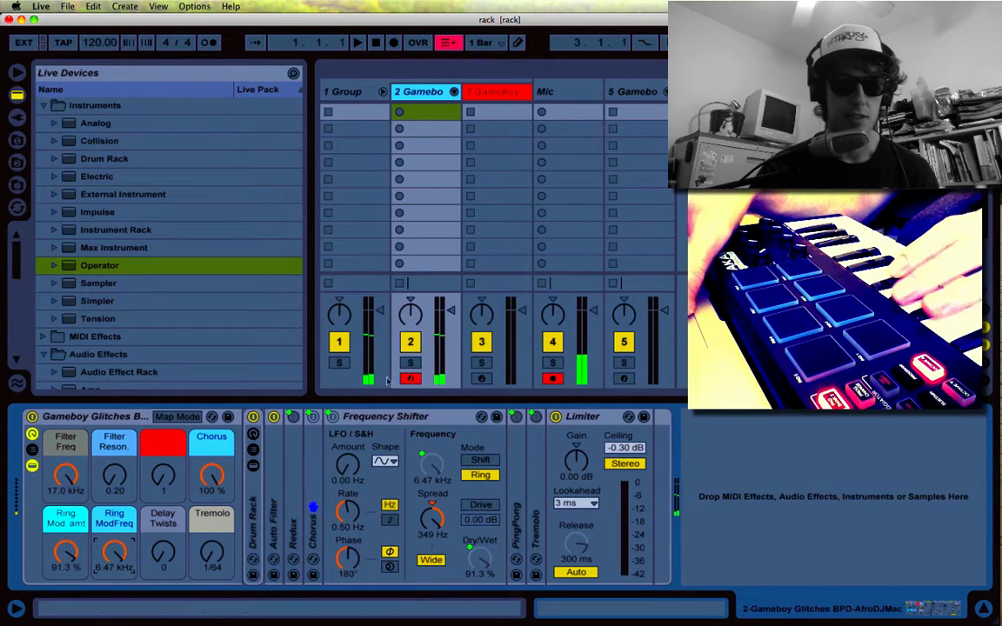
{"action": "double_click", "coordinate": [413, 417]}
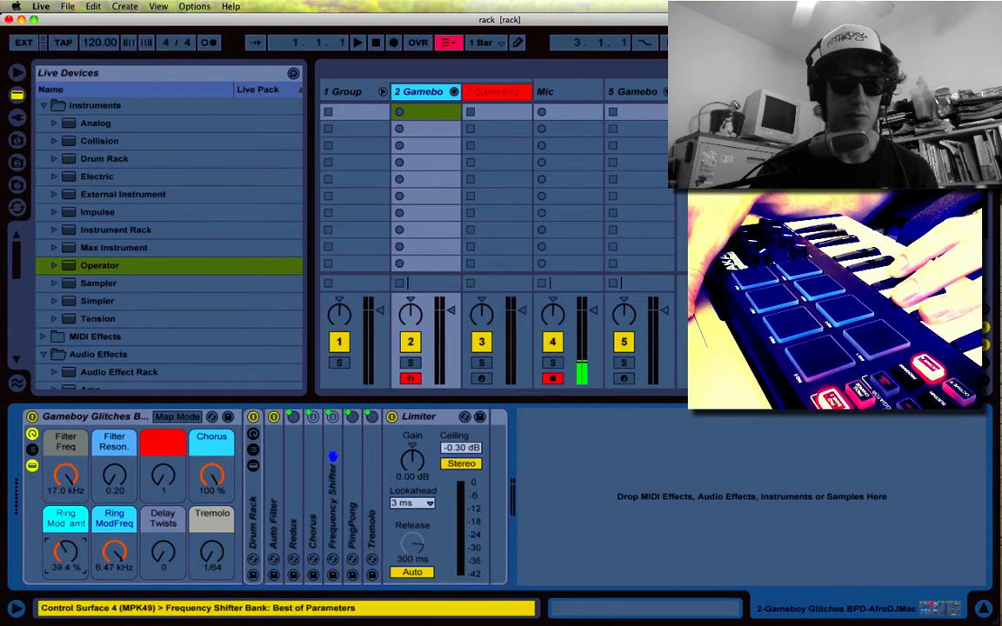
{"action": "left_click_drag", "start_coordinate": [124, 552], "coordinate": [123, 605]}
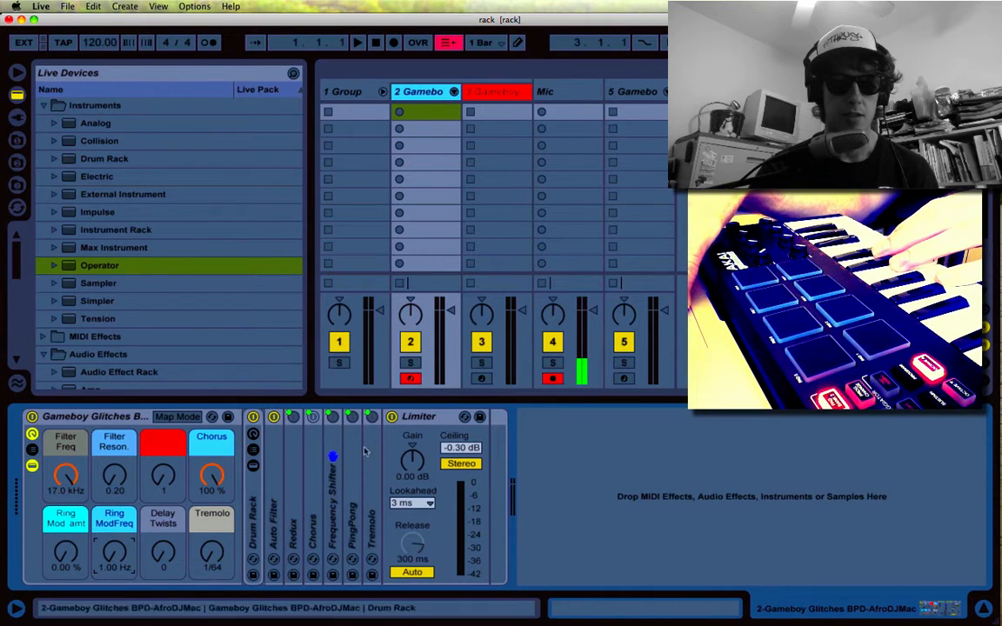
Unfold the PingPong and Tremolo effects to examine their settings, and fold Tremolo again.
{"action": "double_click", "coordinate": [350, 480]}
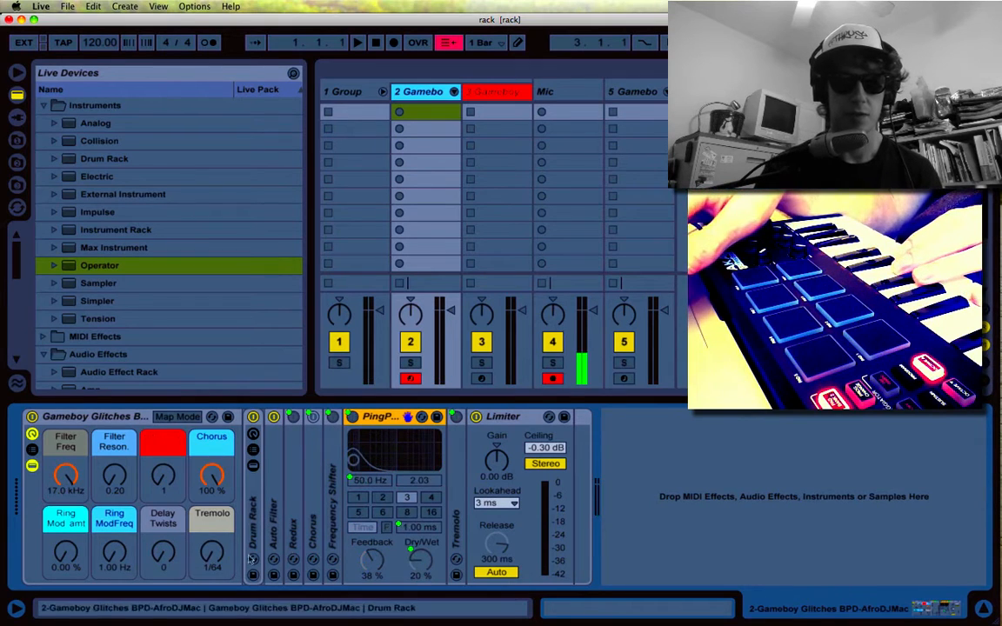
{"action": "double_click", "coordinate": [456, 505]}
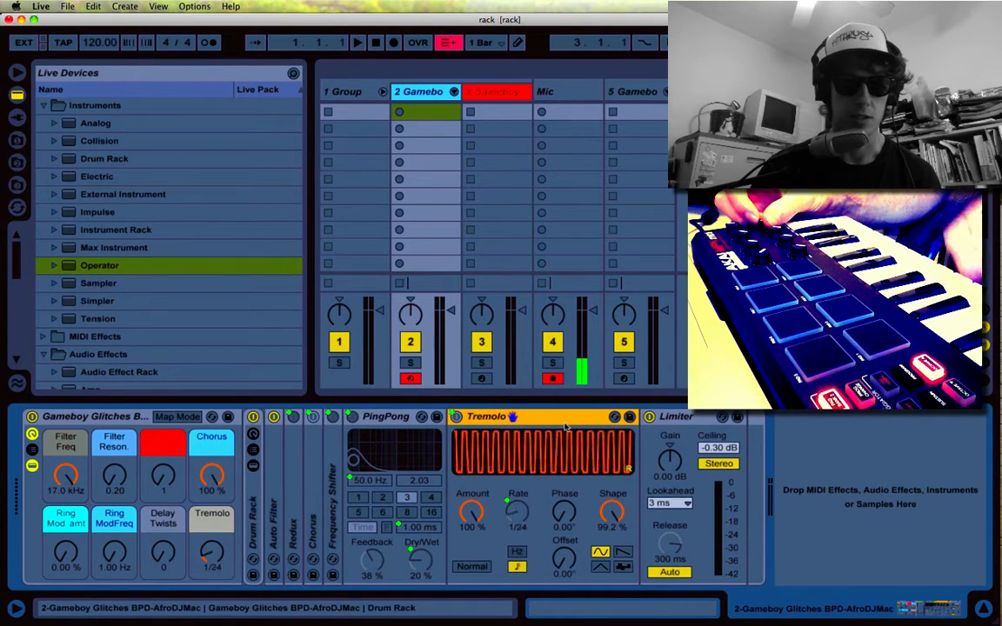
{"action": "double_click", "coordinate": [566, 425]}
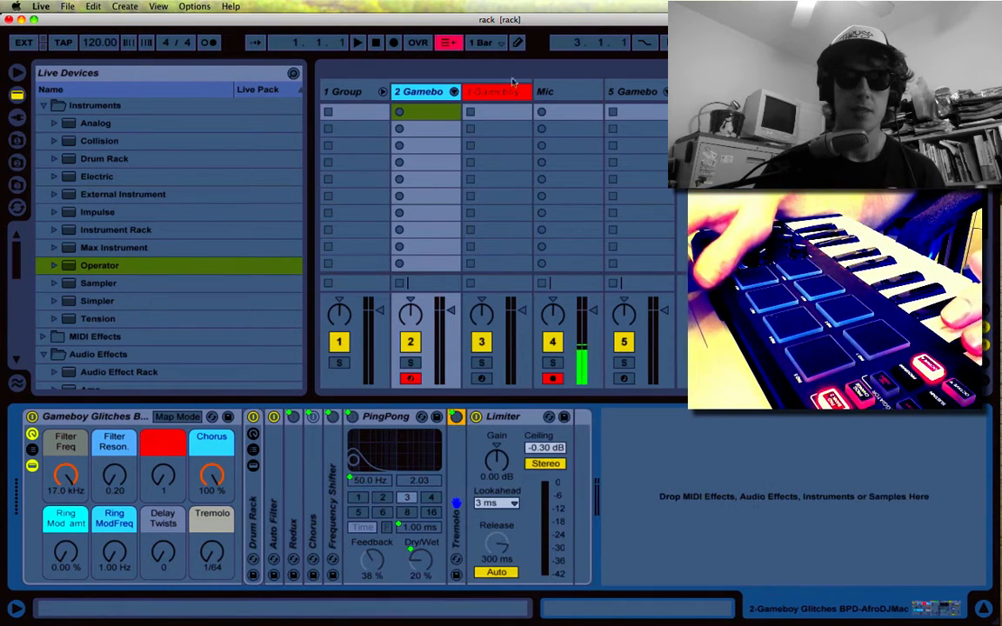
Disarm track 2, arm track 3 while keeping the Mic track armed, and select track 3 to show its Gameboy Synth rack.
{"action": "left_click", "coordinate": [523, 91]}
{"action": "left_click", "coordinate": [412, 378]}
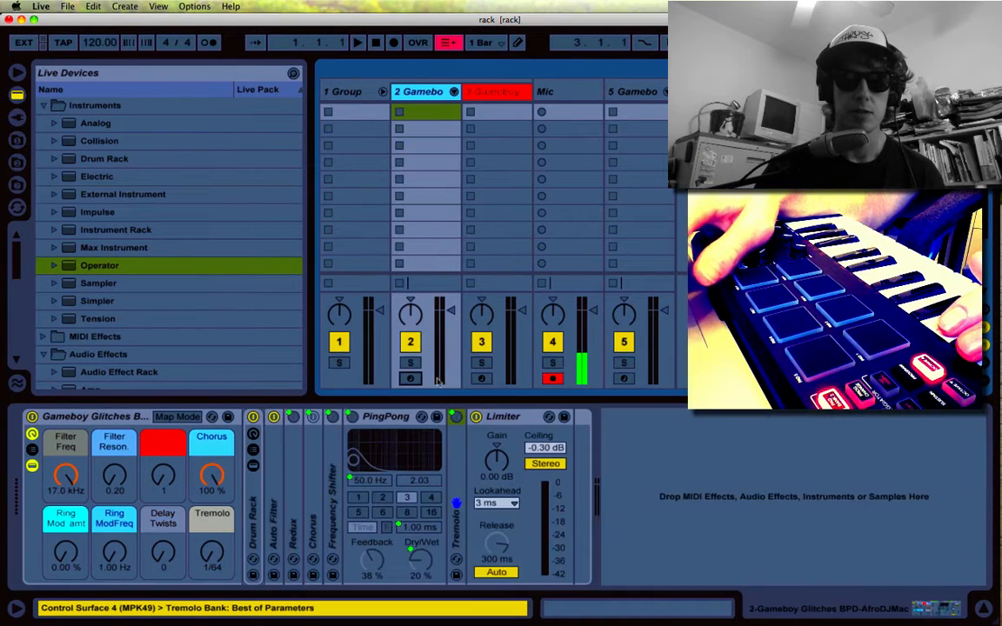
{"action": "left_click", "coordinate": [483, 378]}
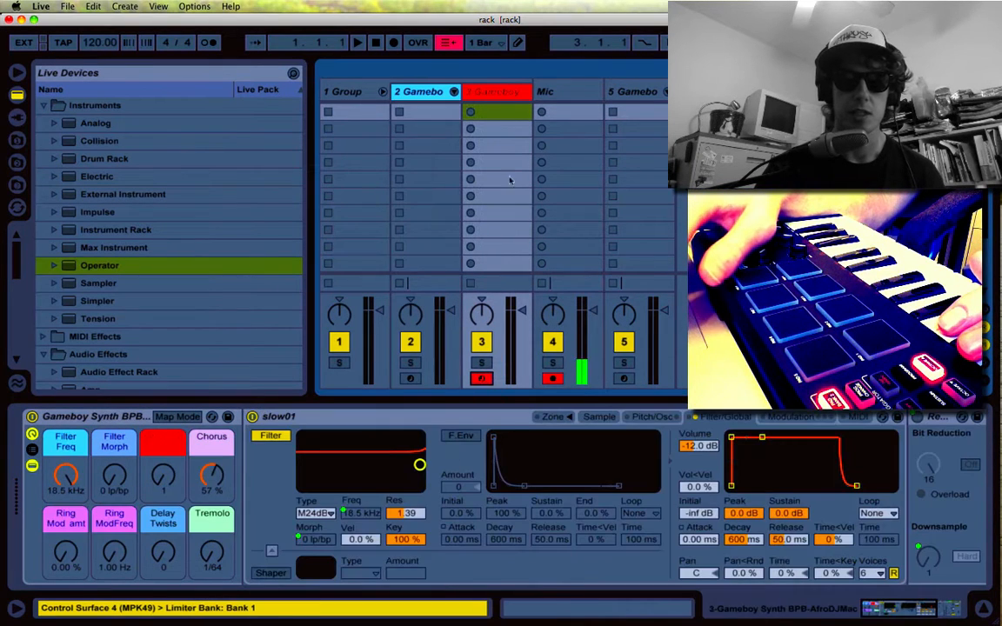
{"action": "left_click", "coordinate": [511, 93]}
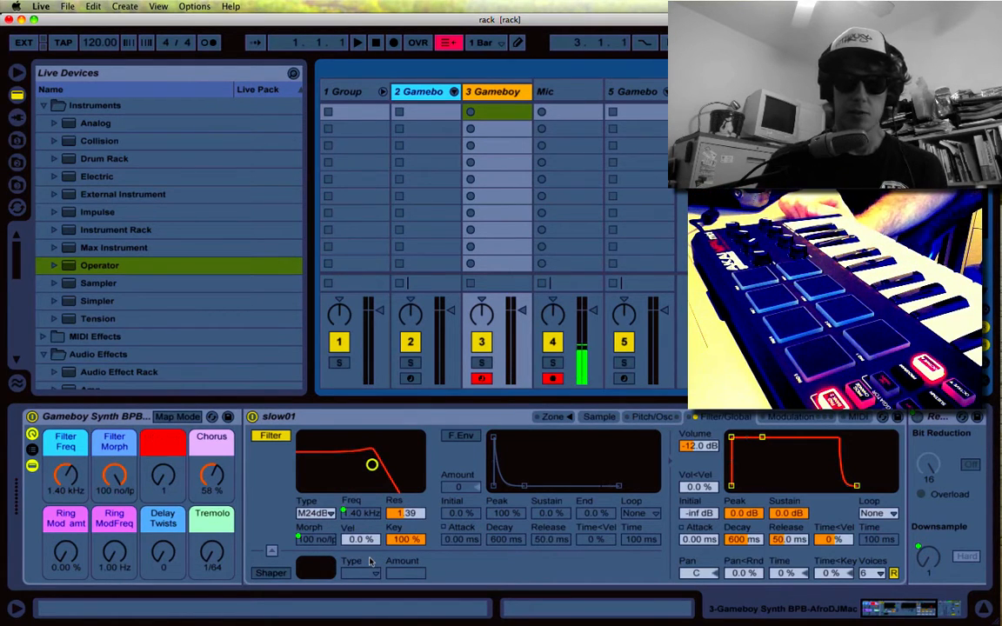
Switch to Safari and look through the Bedroom Producers Blog home page.
{"action": "key", "text": "F9"}
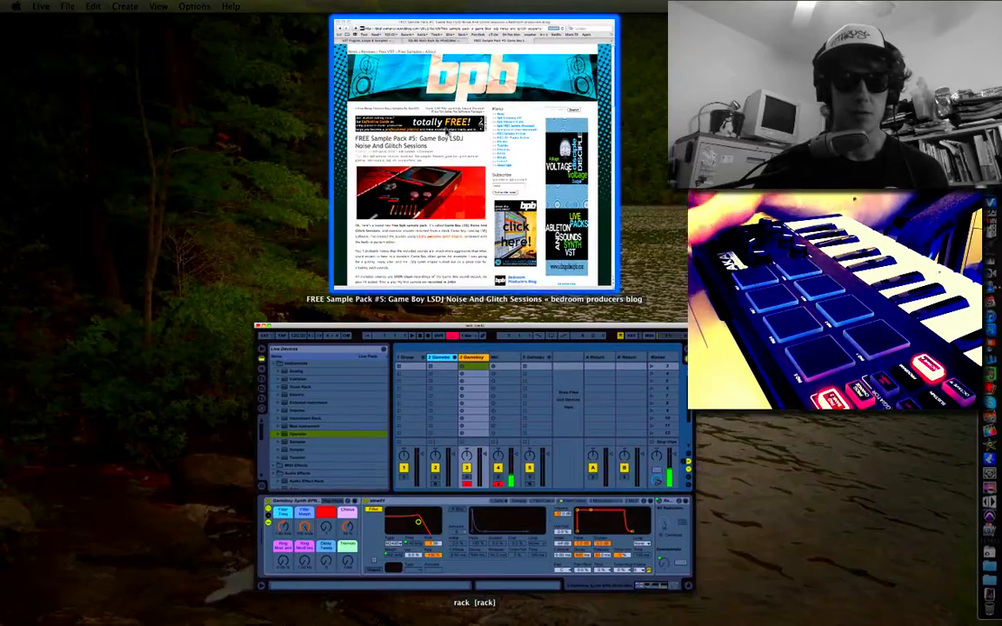
{"action": "left_click", "coordinate": [433, 158]}
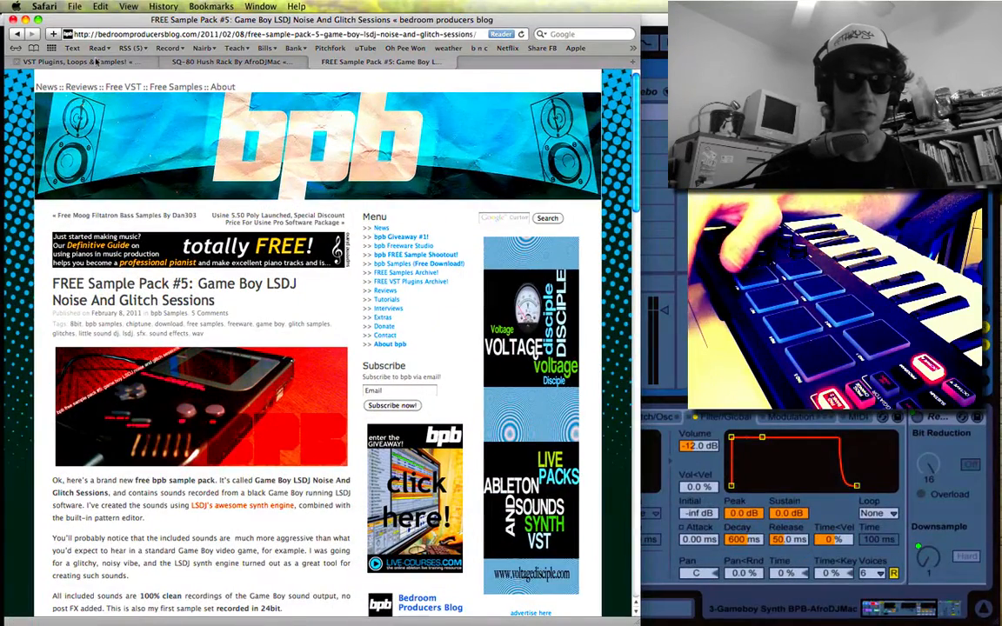
{"action": "left_click", "coordinate": [96, 63]}
{"action": "scroll", "coordinate": [335, 292], "scroll_direction": "down", "scroll_amount": 5}
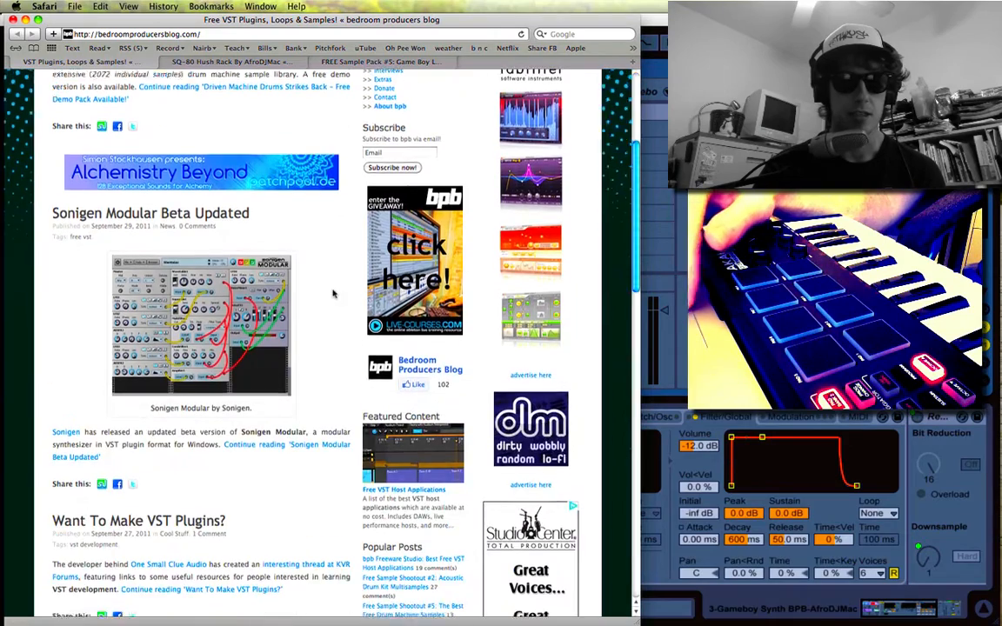
{"action": "scroll", "coordinate": [338, 288], "scroll_direction": "up", "scroll_amount": 5}
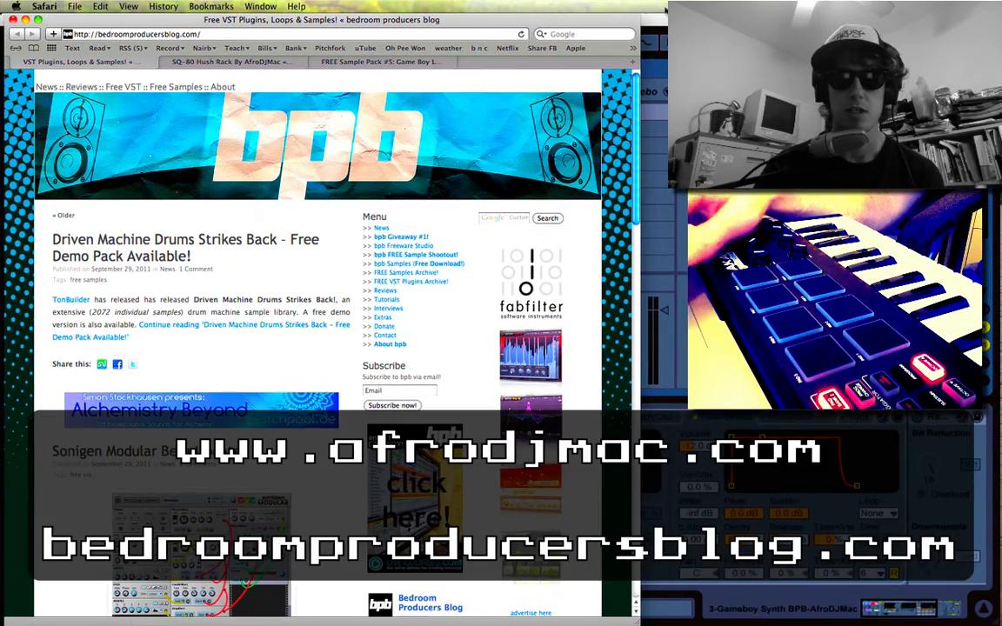
Switch back to Ableton Live and hide the device browser.
{"action": "left_click", "coordinate": [659, 21]}
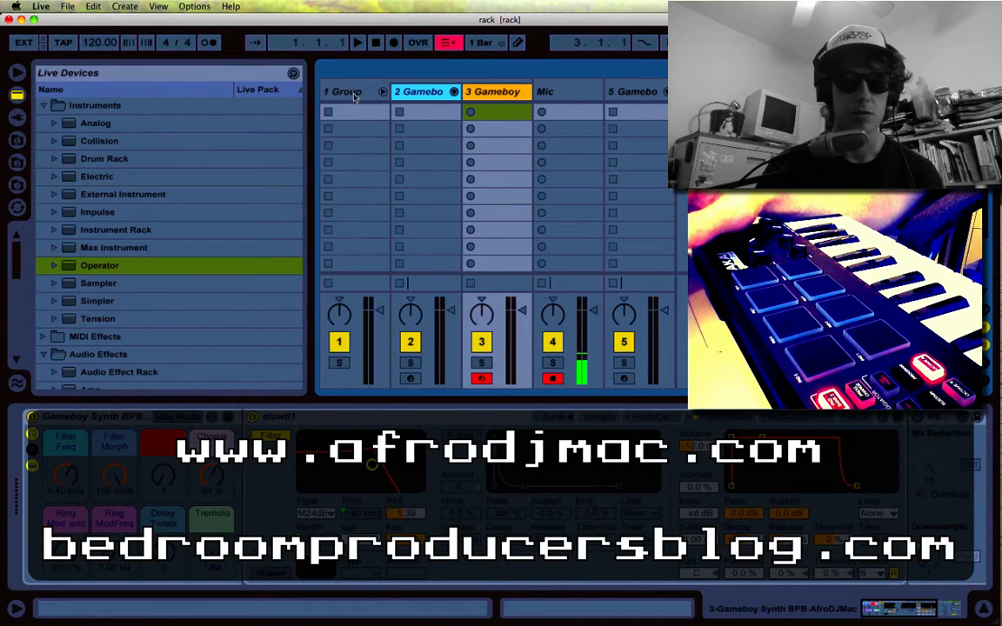
{"action": "left_click", "coordinate": [20, 75]}
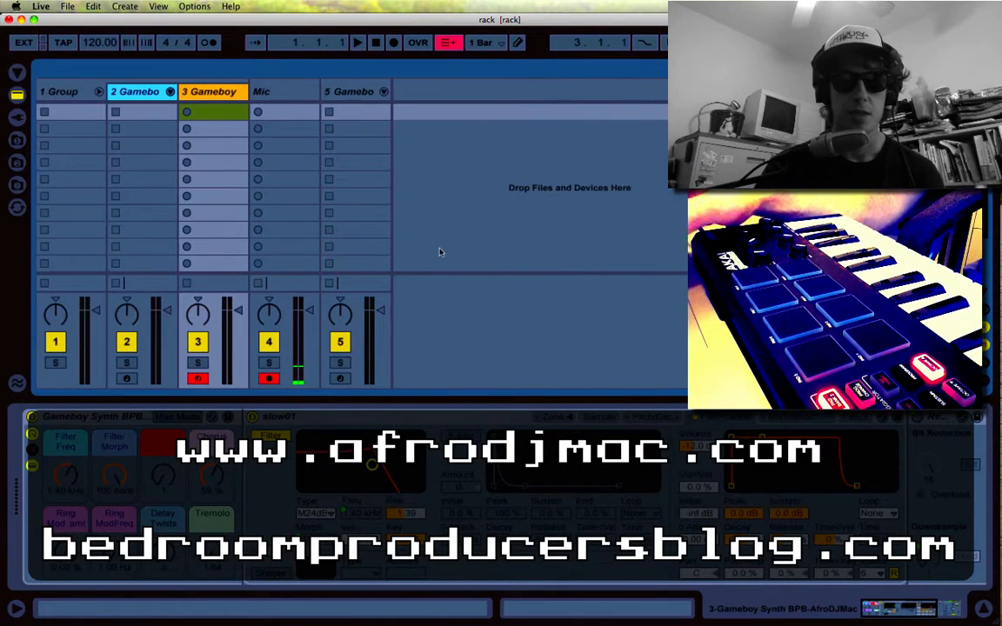